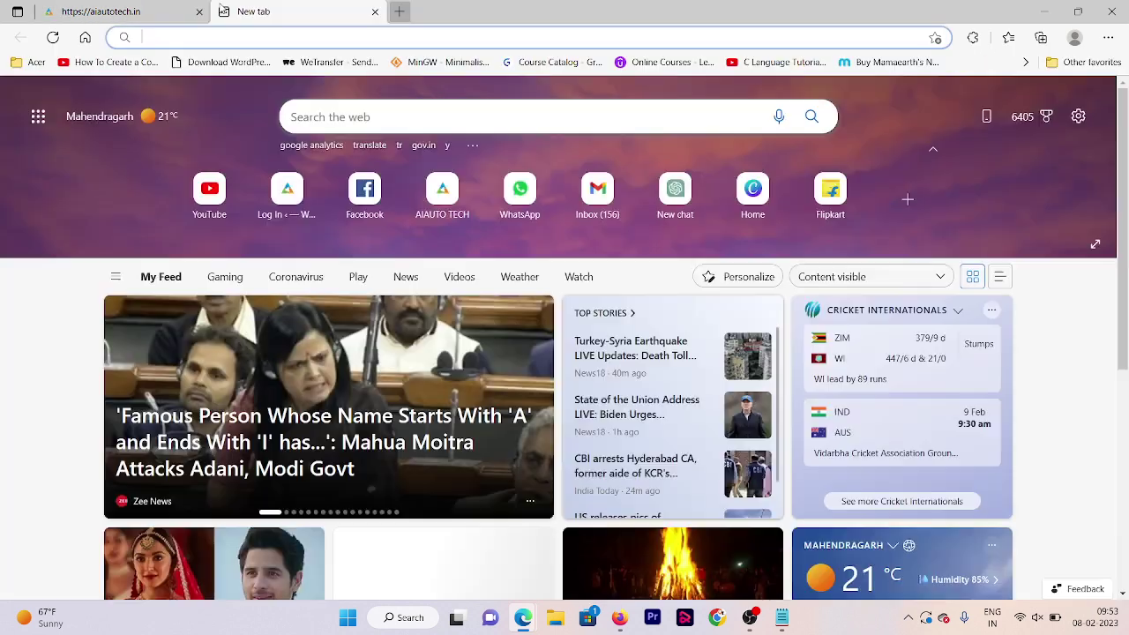
Search Bing for 'google analytics' in a new tab and scroll through the results
click(224, 12)
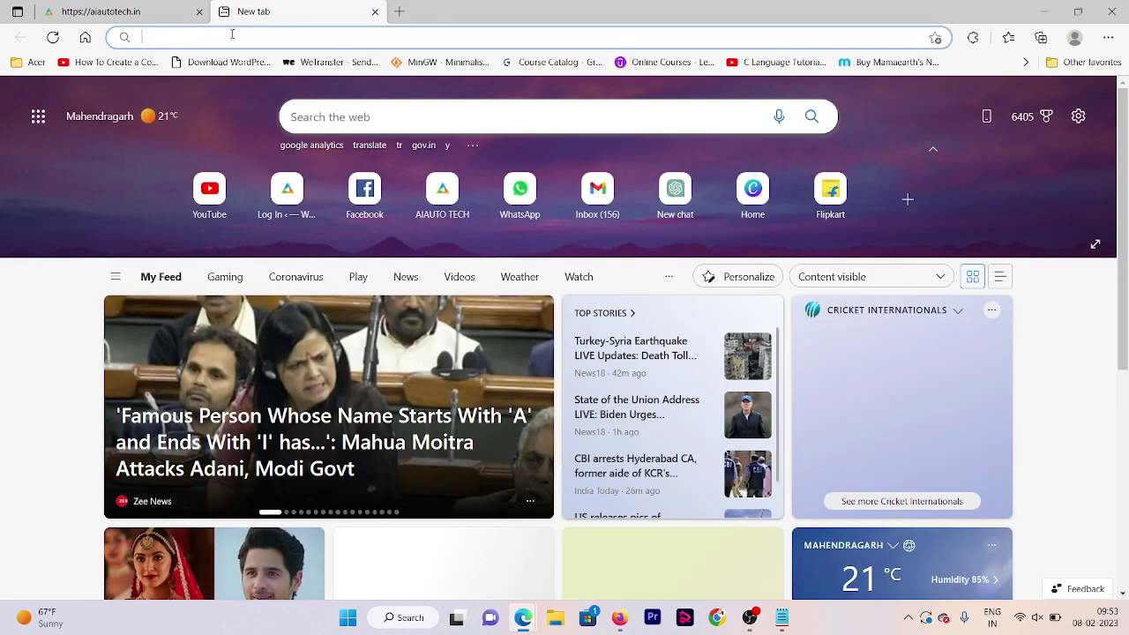
text(google)
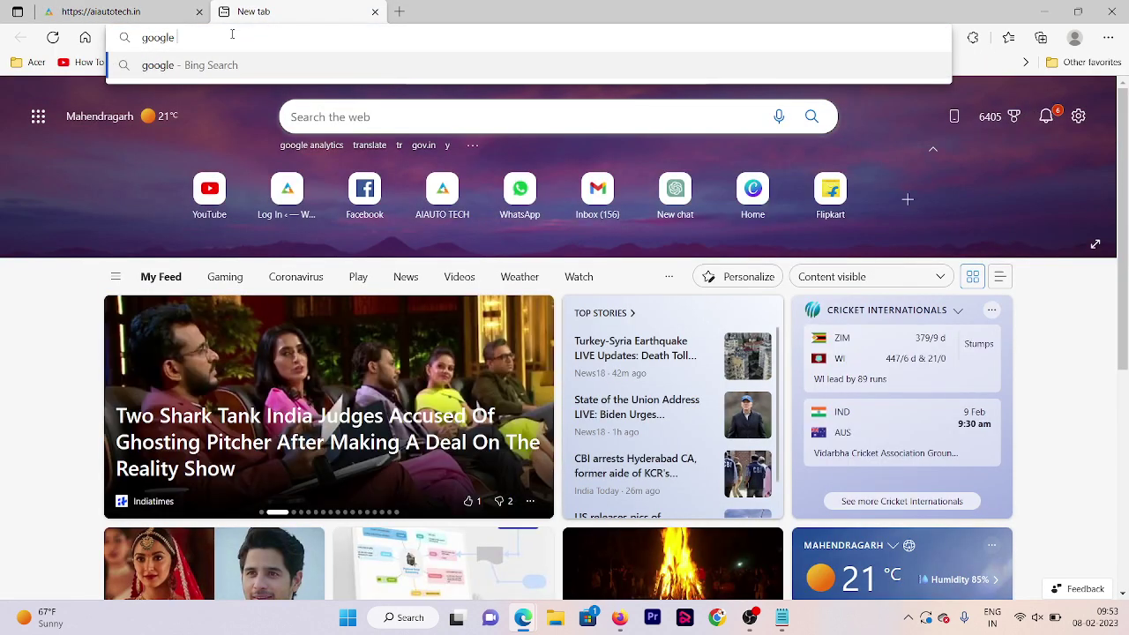
text( analytics)
key(Return)
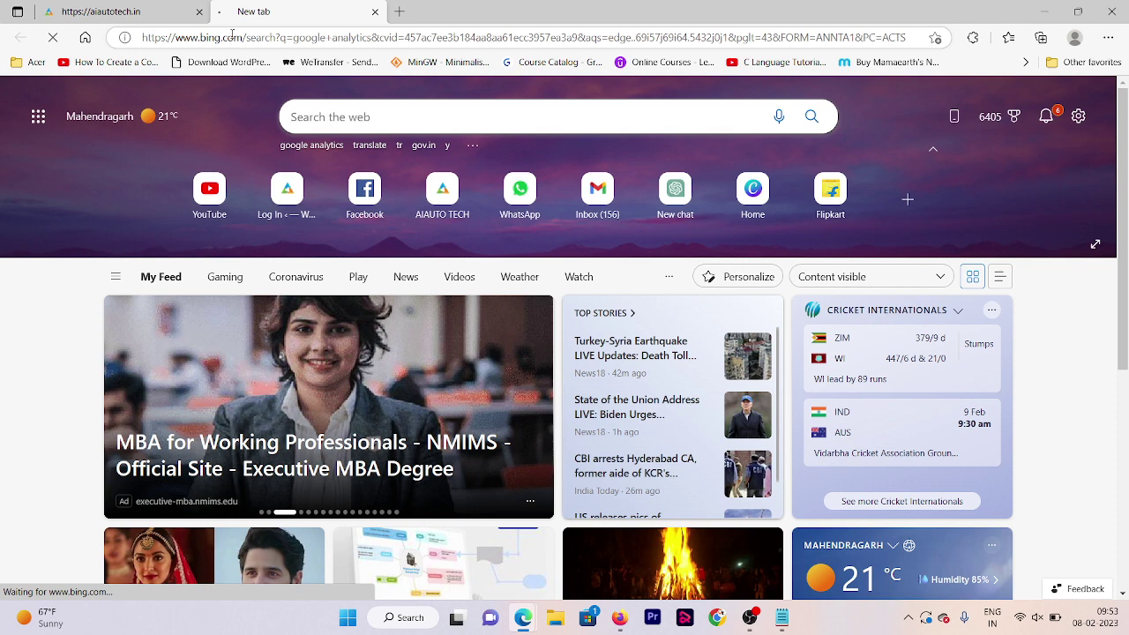
scroll(1123, 225, down, 3)
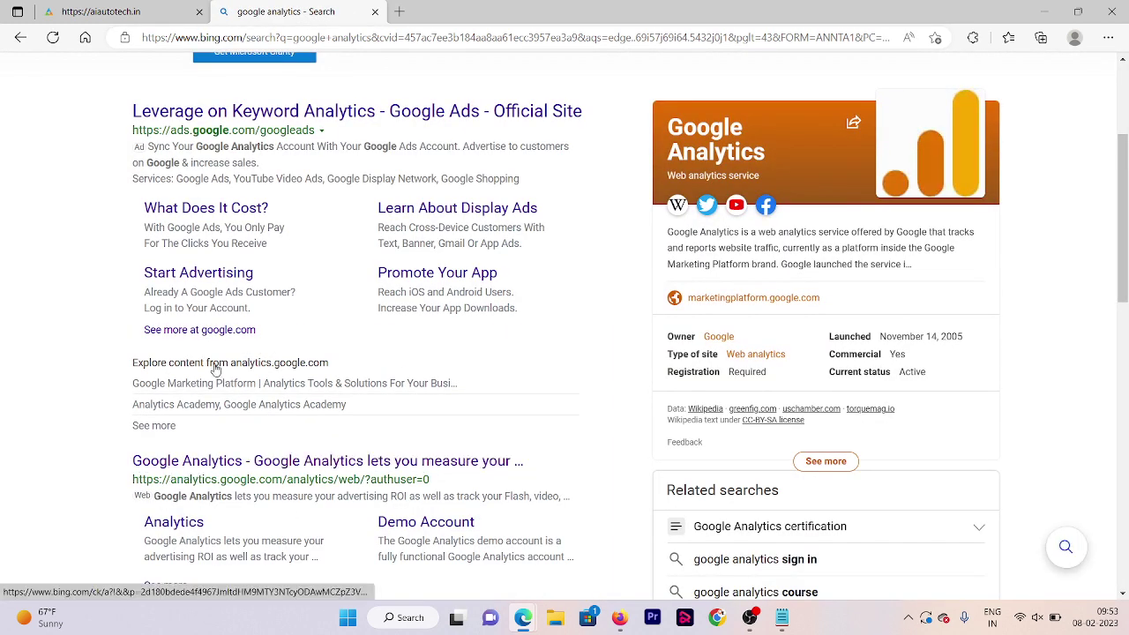
drag(107, 156, 129, 152)
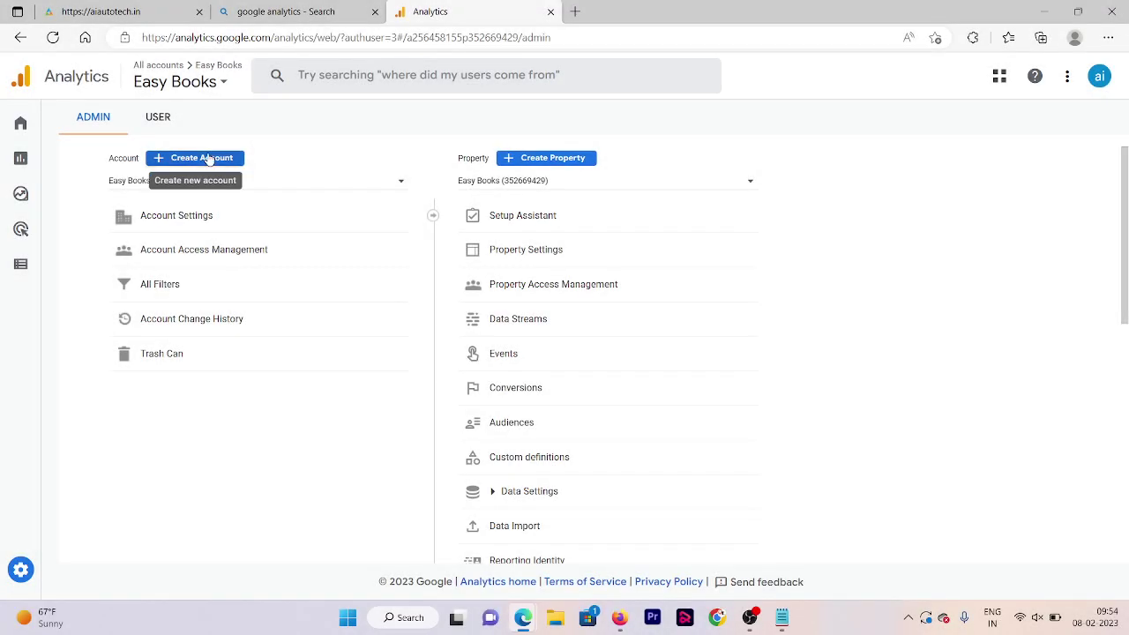
Create a new Analytics account named 'Aiautotech' and scroll through its data-sharing settings
click(202, 158)
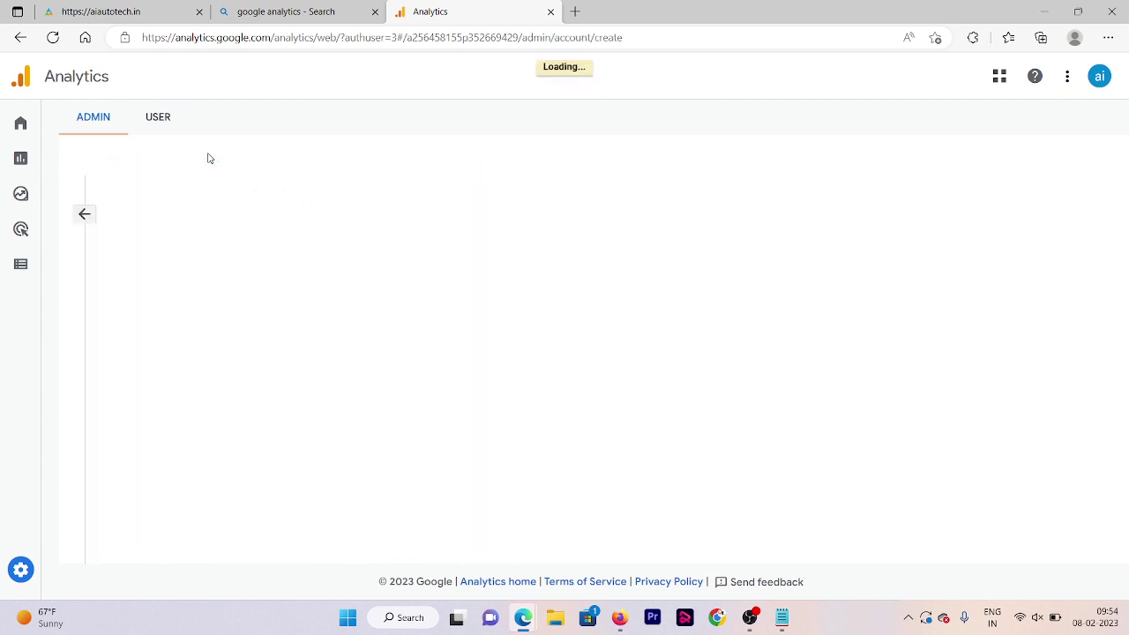
click(321, 310)
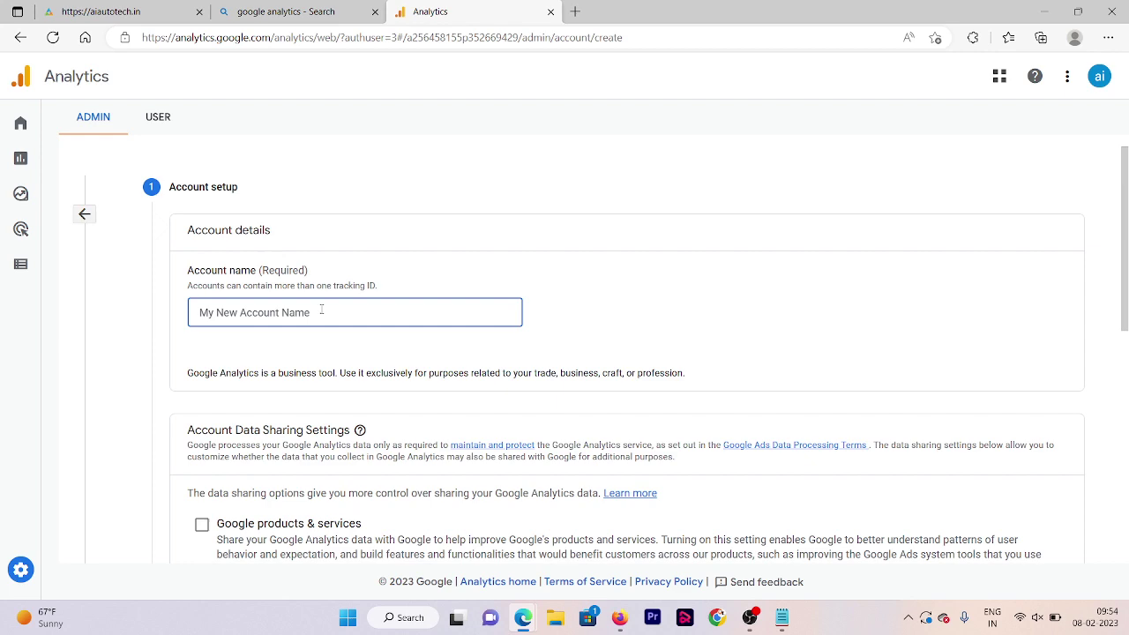
text(Aiautotech)
drag(321, 339, 1120, 477)
scroll(1127, 394, down, 4)
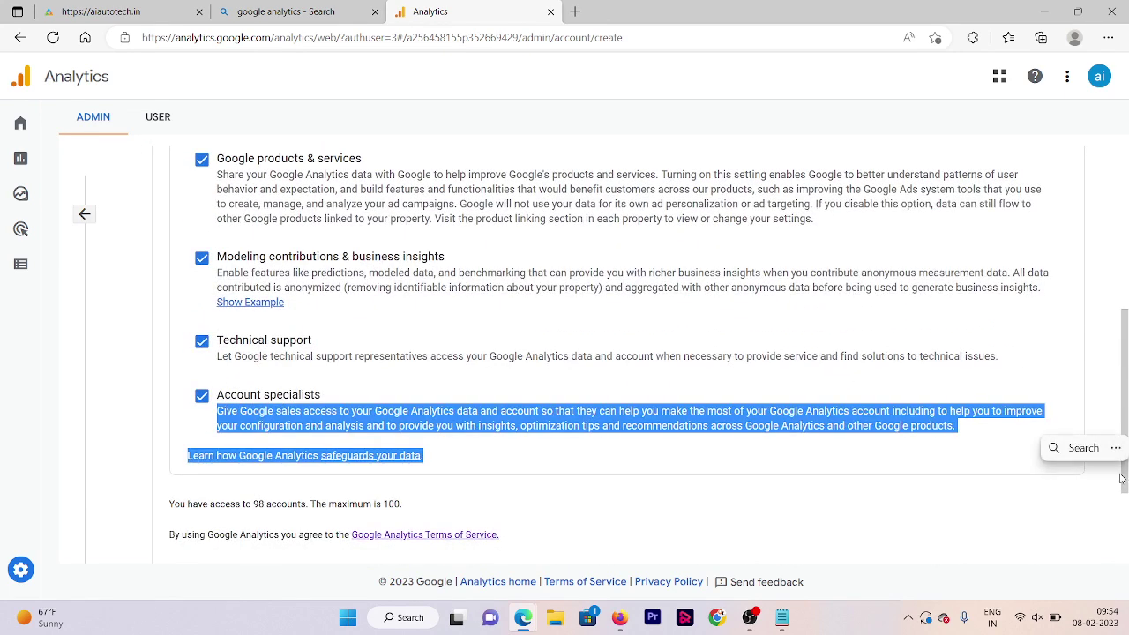
click(1127, 523)
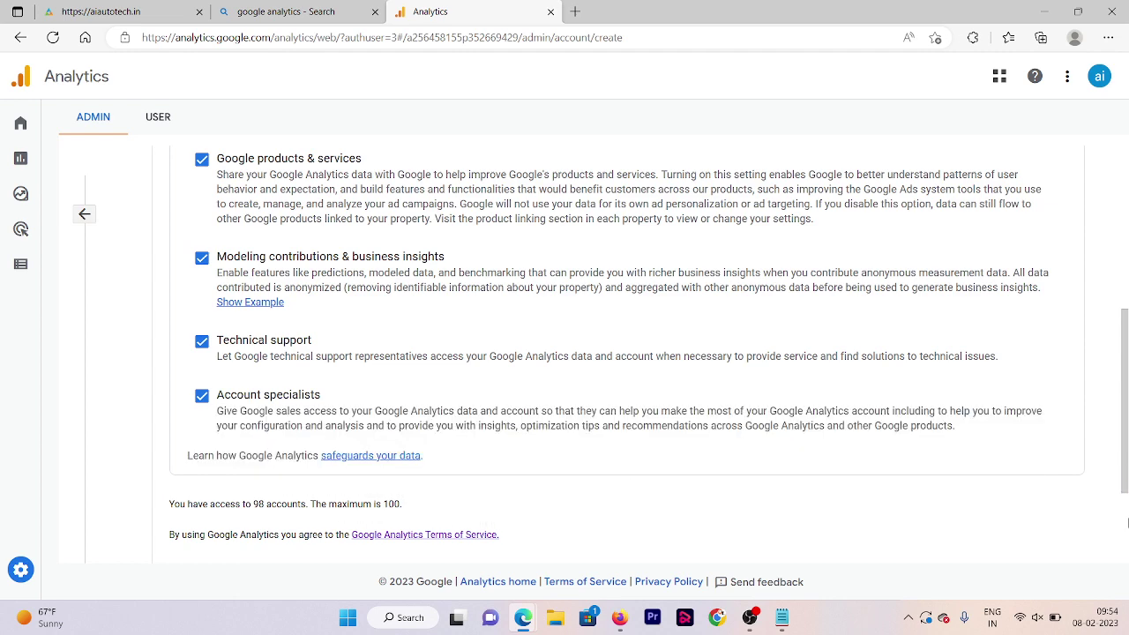
scroll(1127, 523, down, 2)
Name the property 'Aiautotech' with India (GMT+05:30) time zone and Indian Rupee currency
click(202, 438)
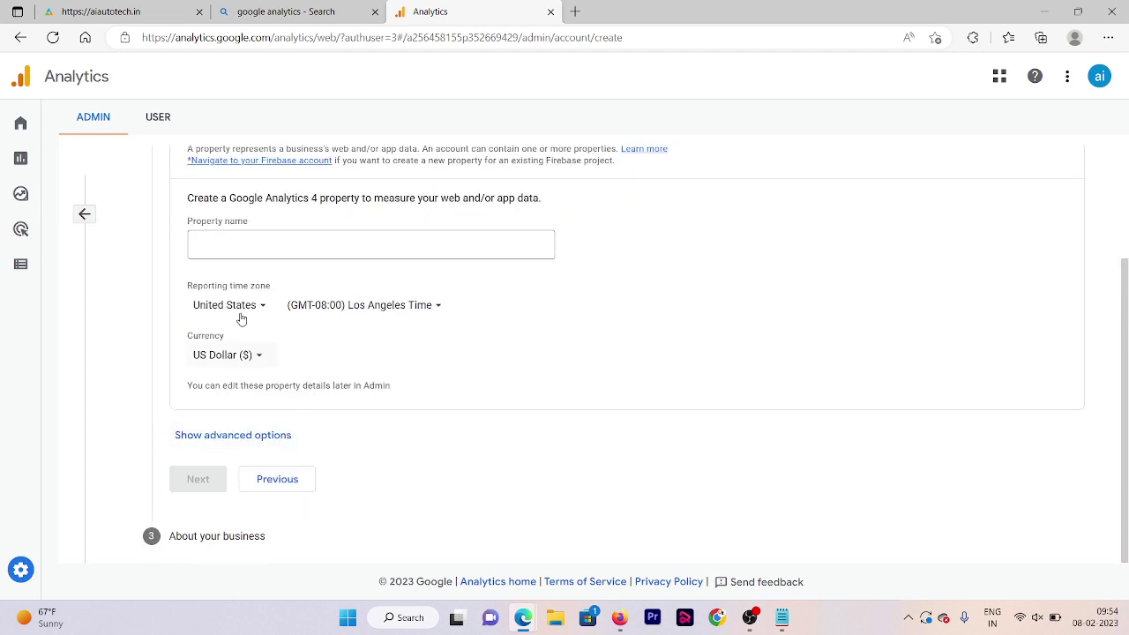
click(273, 246)
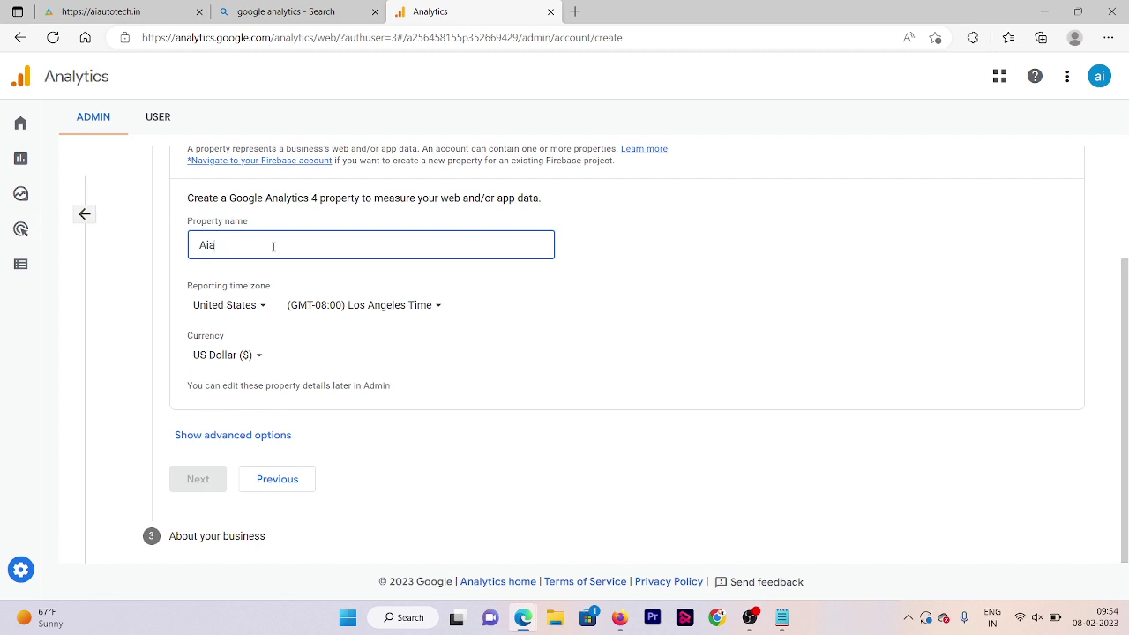
text(Aiautotech)
click(267, 300)
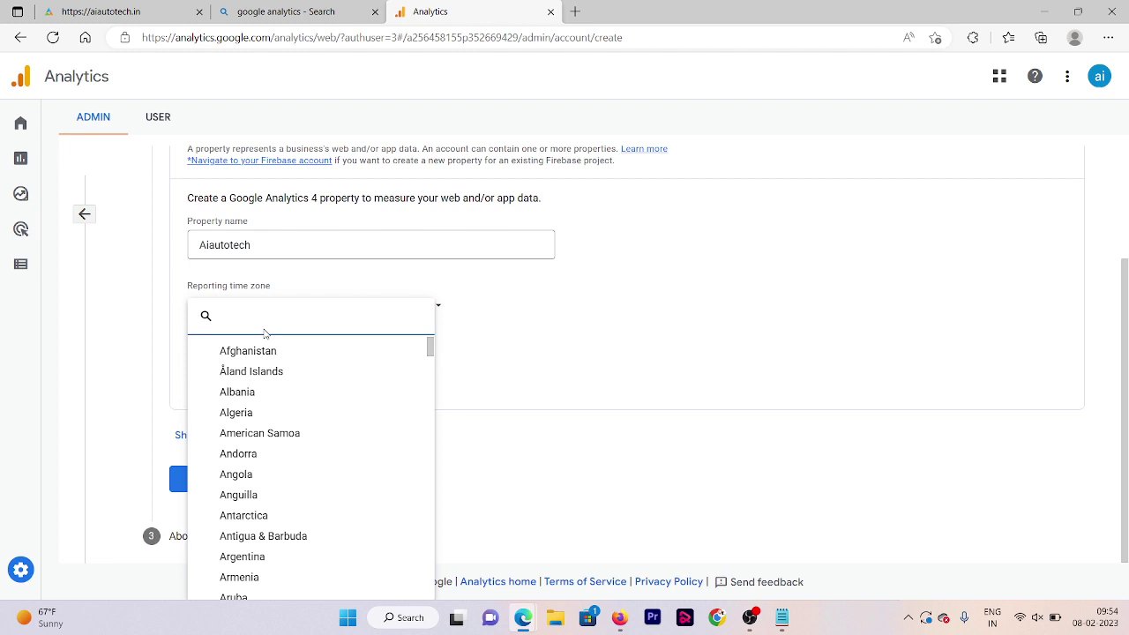
text(India)
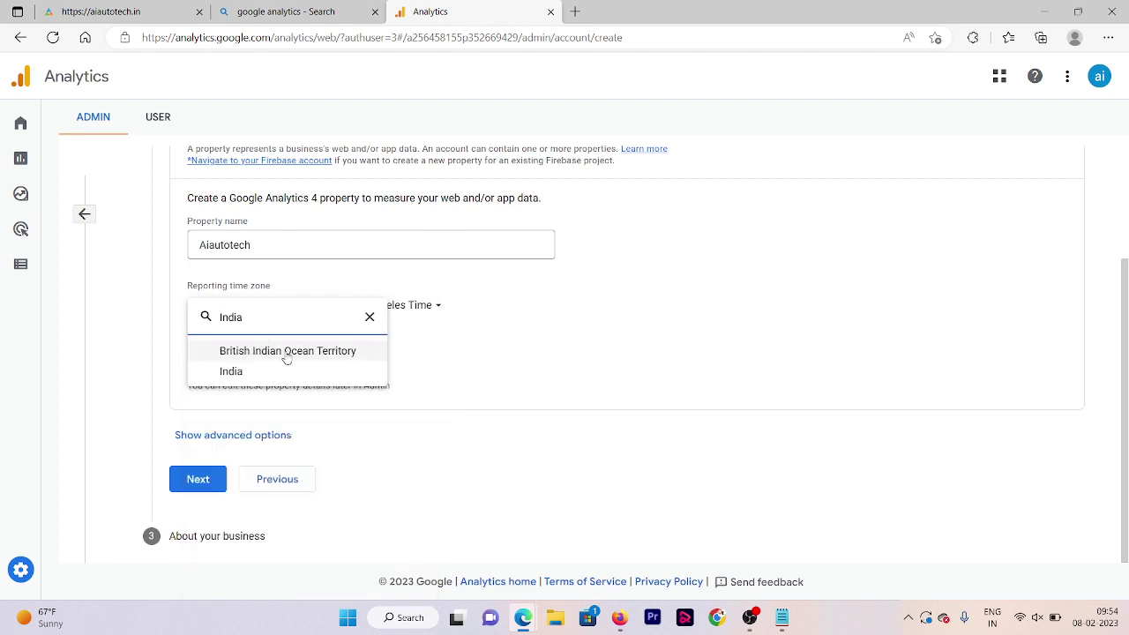
click(294, 370)
click(245, 355)
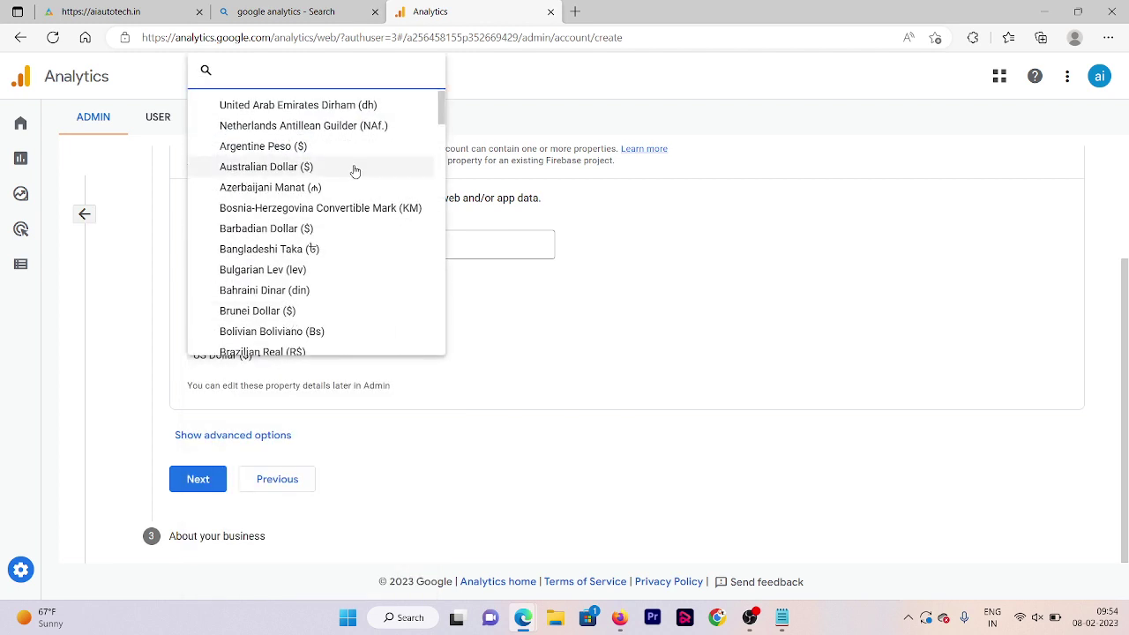
text(rupee)
click(256, 239)
click(199, 478)
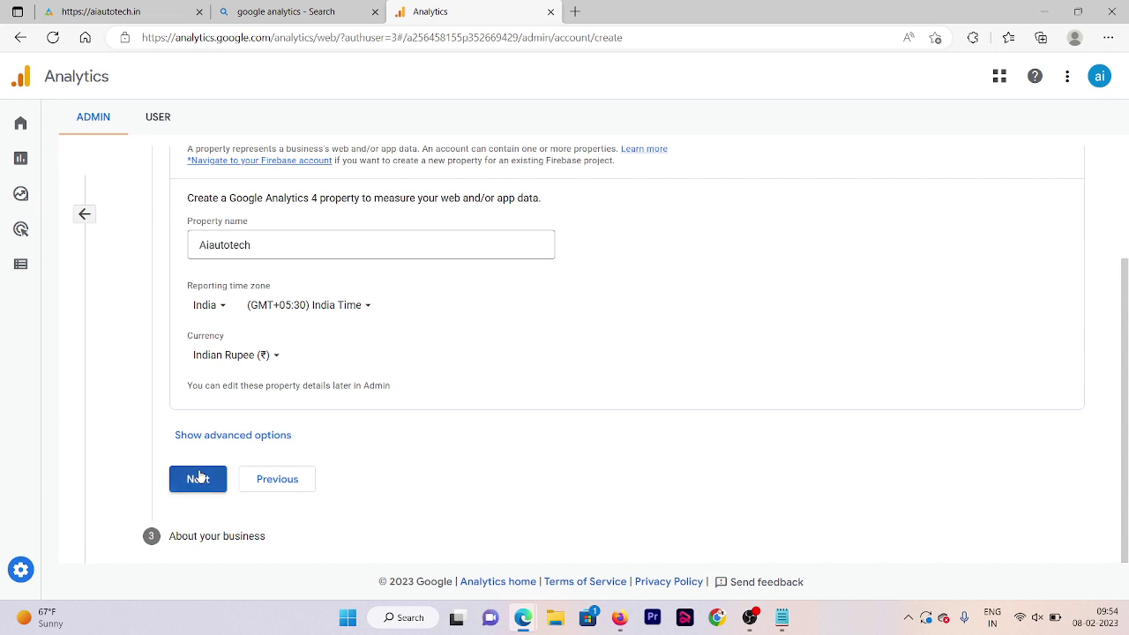
Set the industry category to Health and business size to Small (1-10 employees)
click(221, 274)
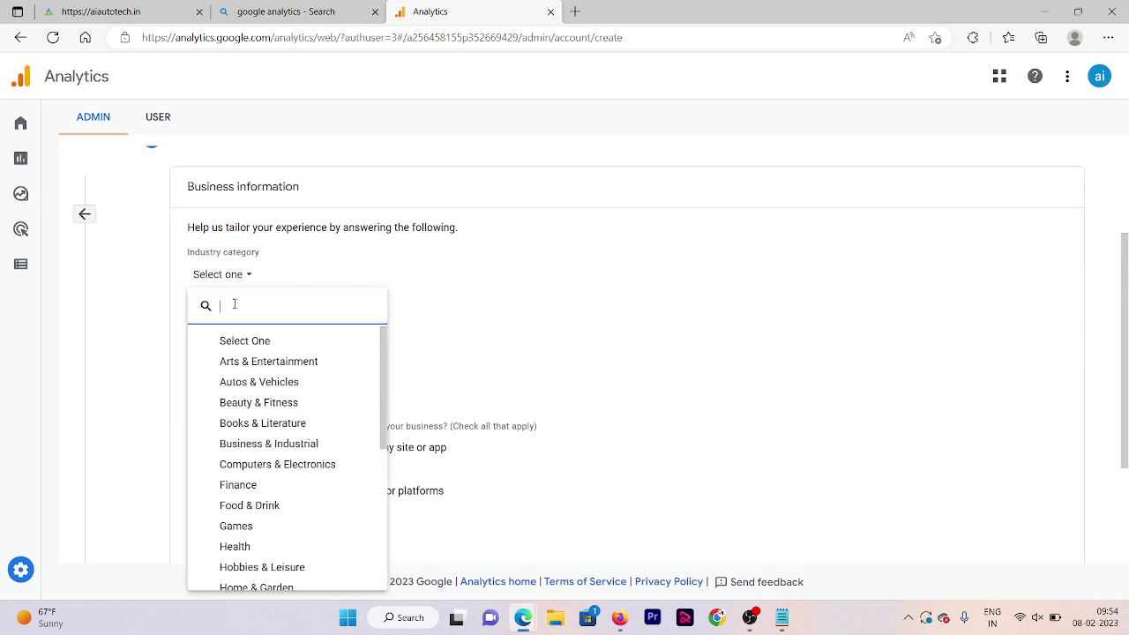
click(236, 547)
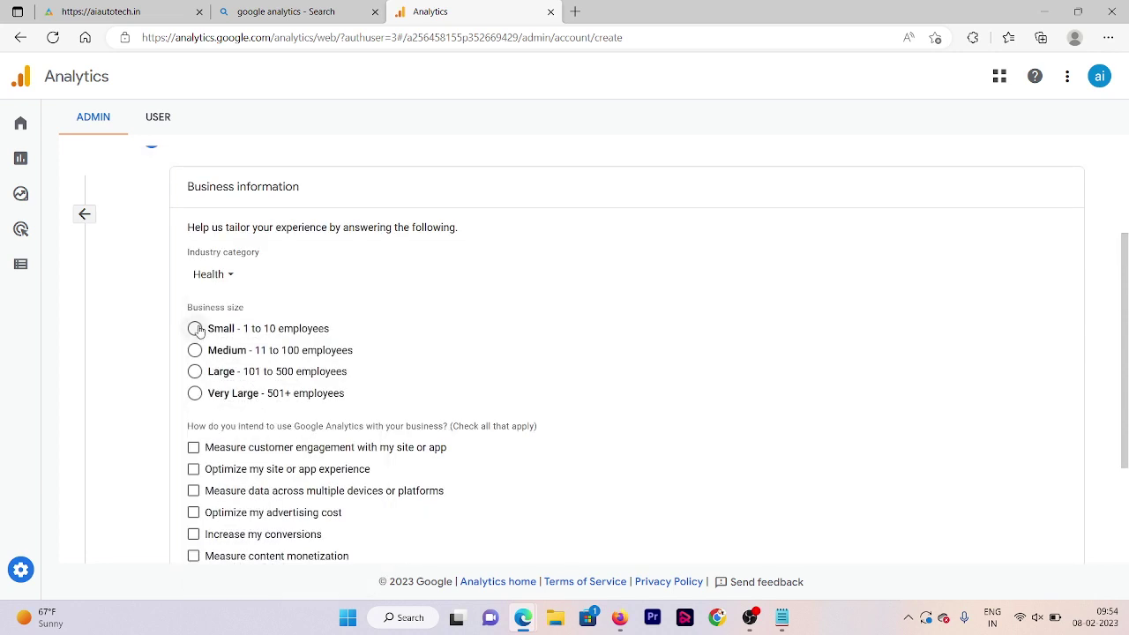
click(196, 328)
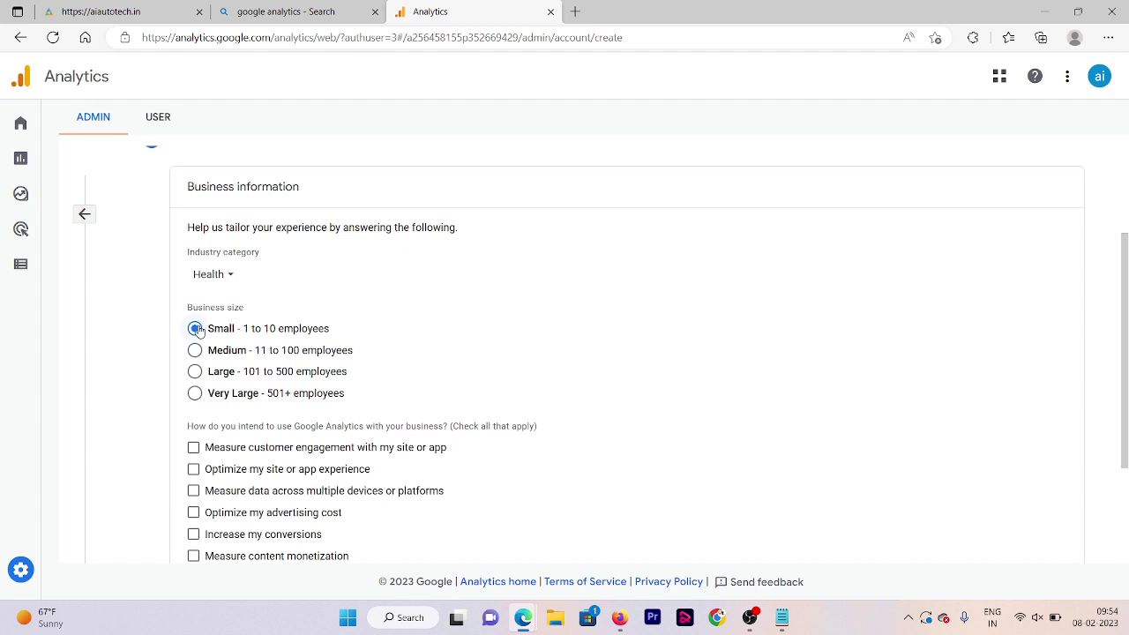
Select all business objectives except Other, from customer engagement through app installs, and submit
click(194, 447)
click(193, 468)
click(194, 490)
click(193, 513)
click(193, 534)
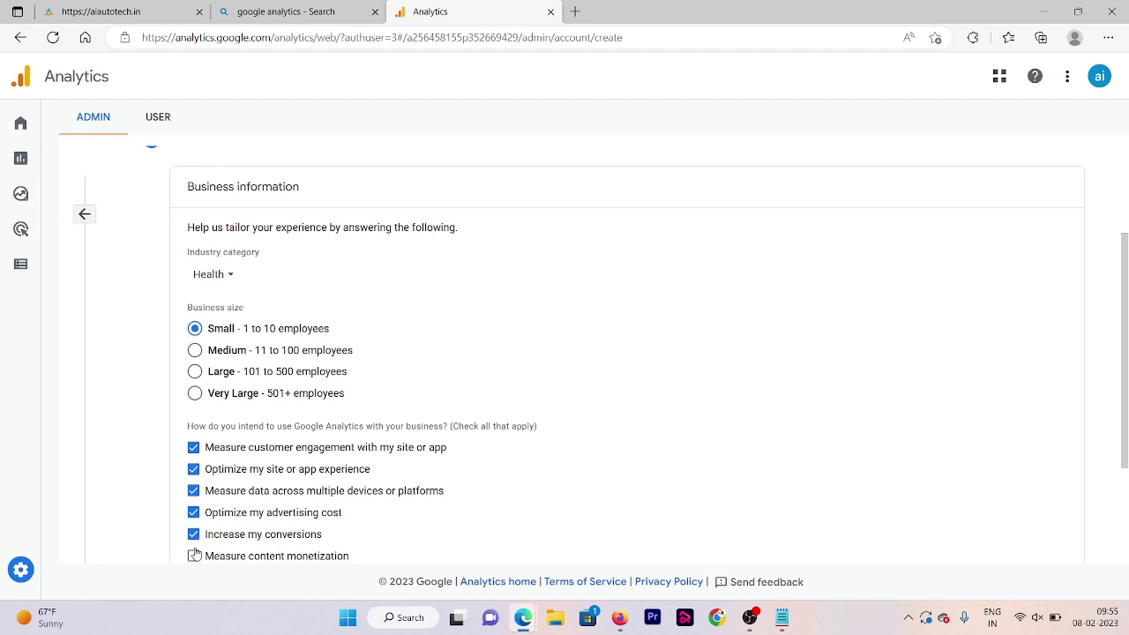
click(193, 556)
scroll(1087, 345, down, 2)
click(194, 432)
click(193, 474)
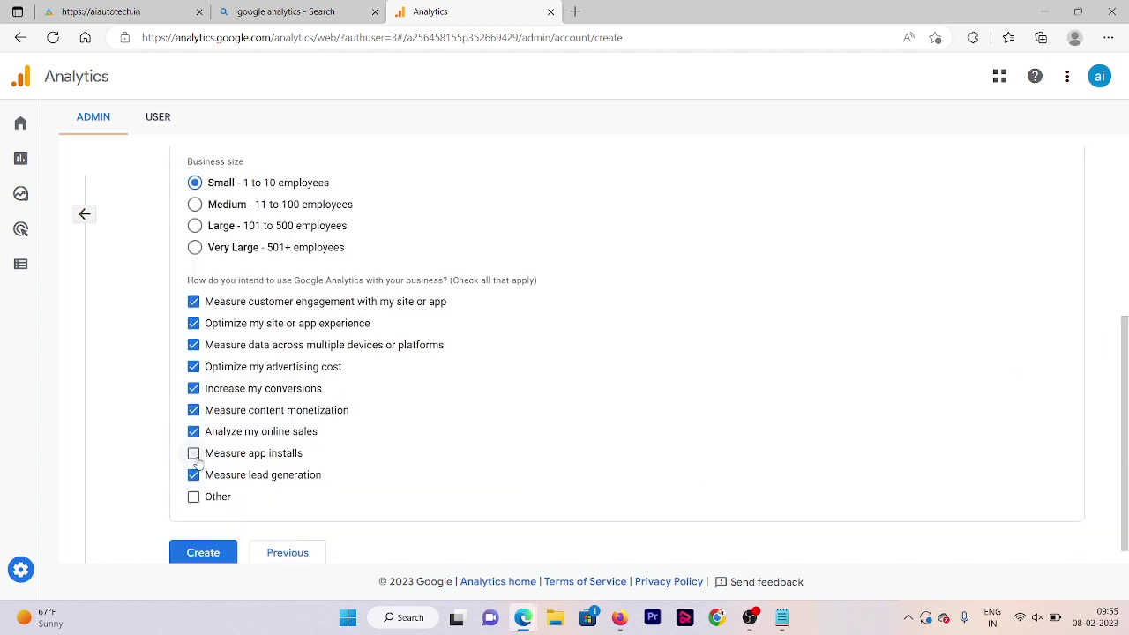
click(193, 452)
click(194, 551)
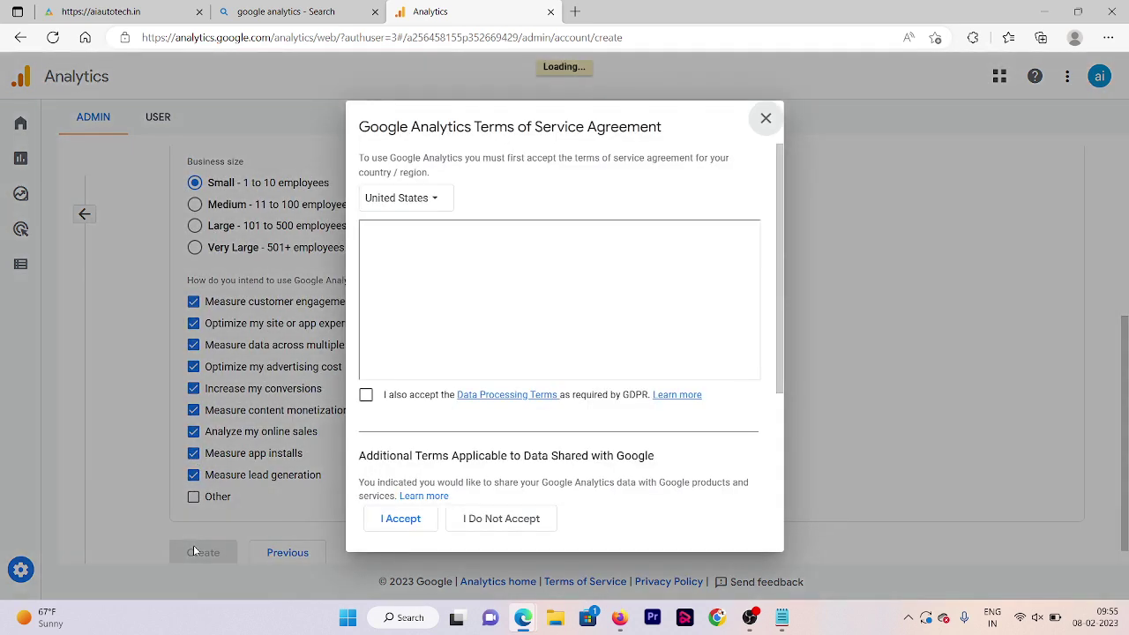
Accept the Terms of Service for India, including Data Processing and Controller Data Protection Terms
click(445, 214)
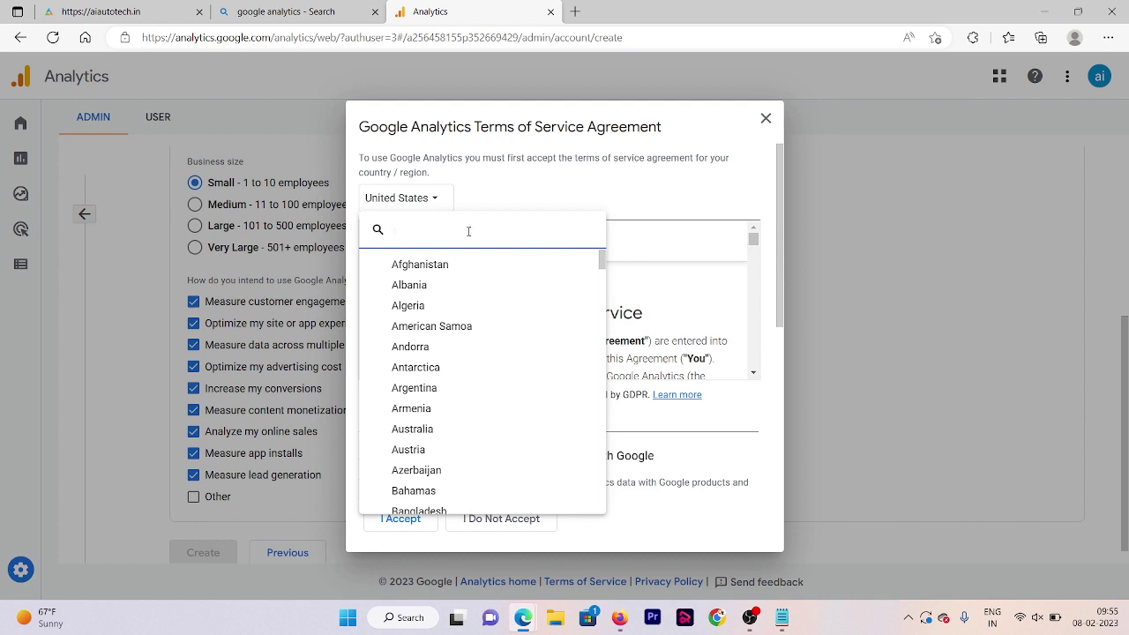
text(India)
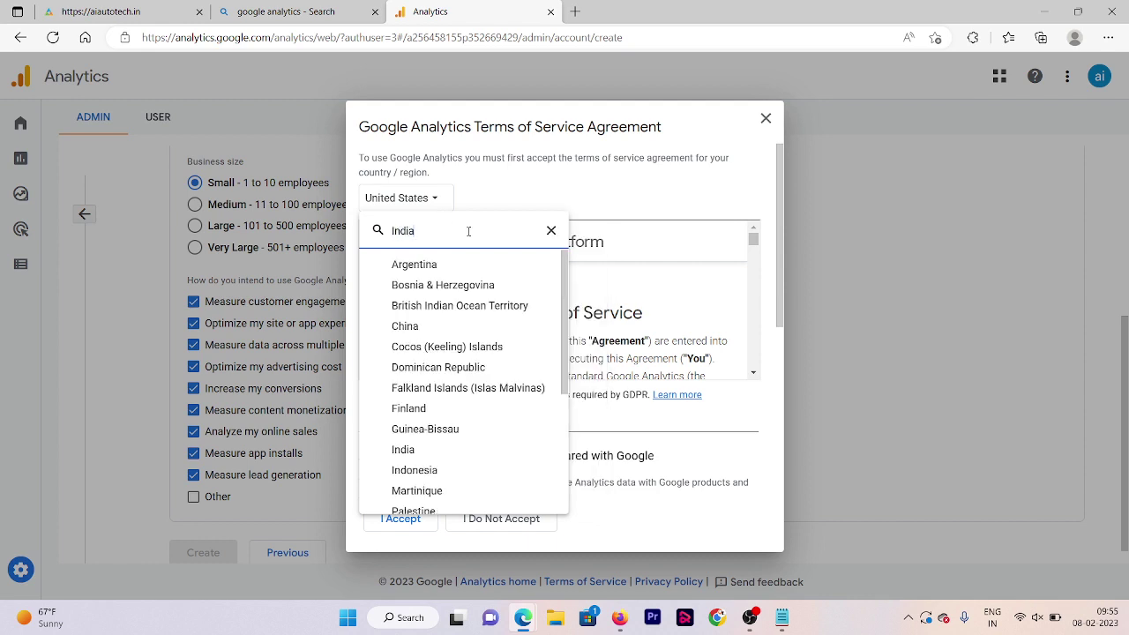
click(429, 287)
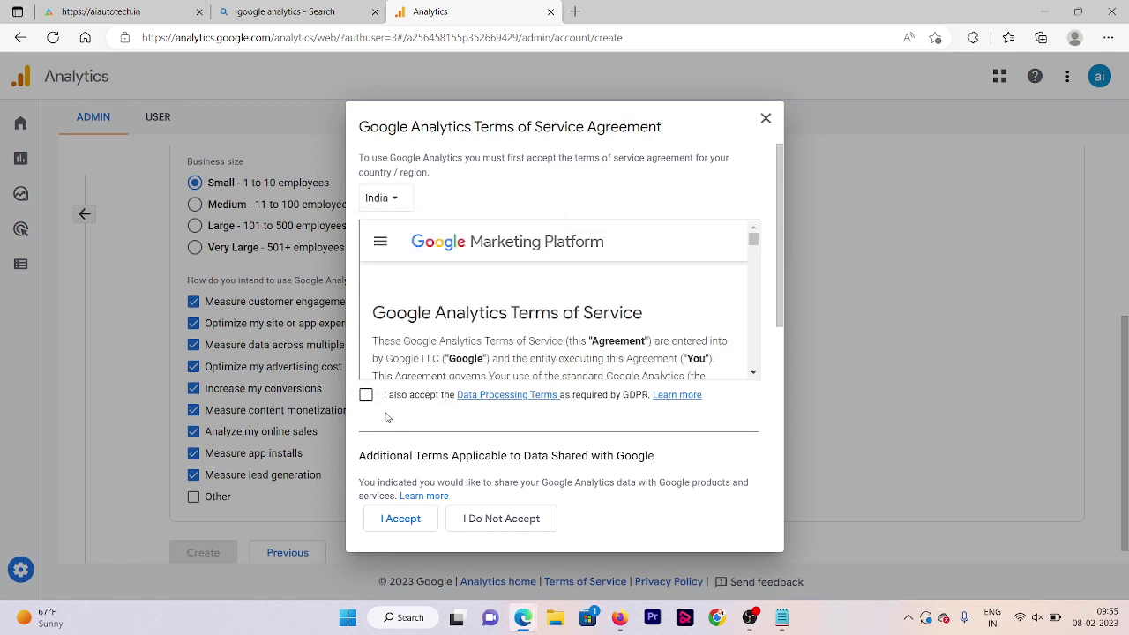
click(367, 396)
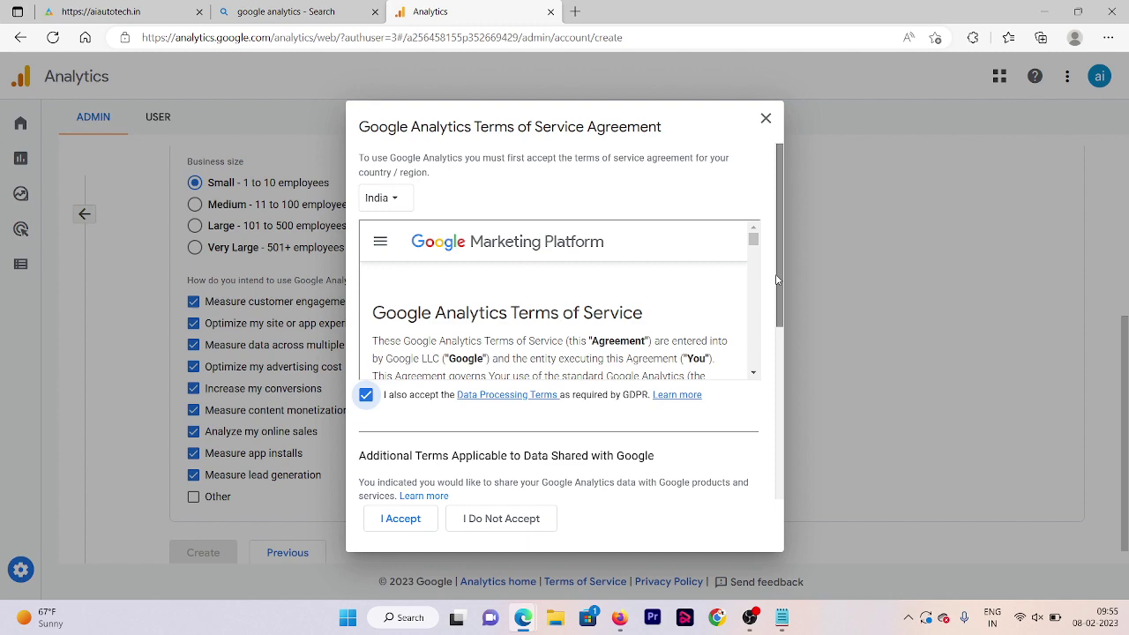
scroll(365, 464, down, 3)
click(366, 467)
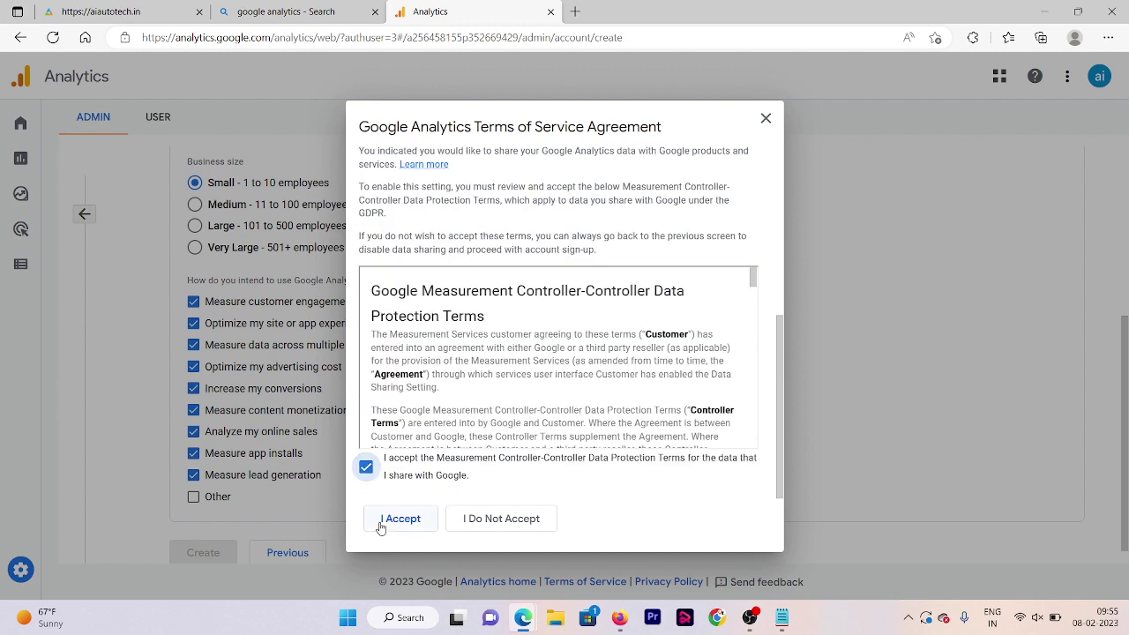
click(381, 527)
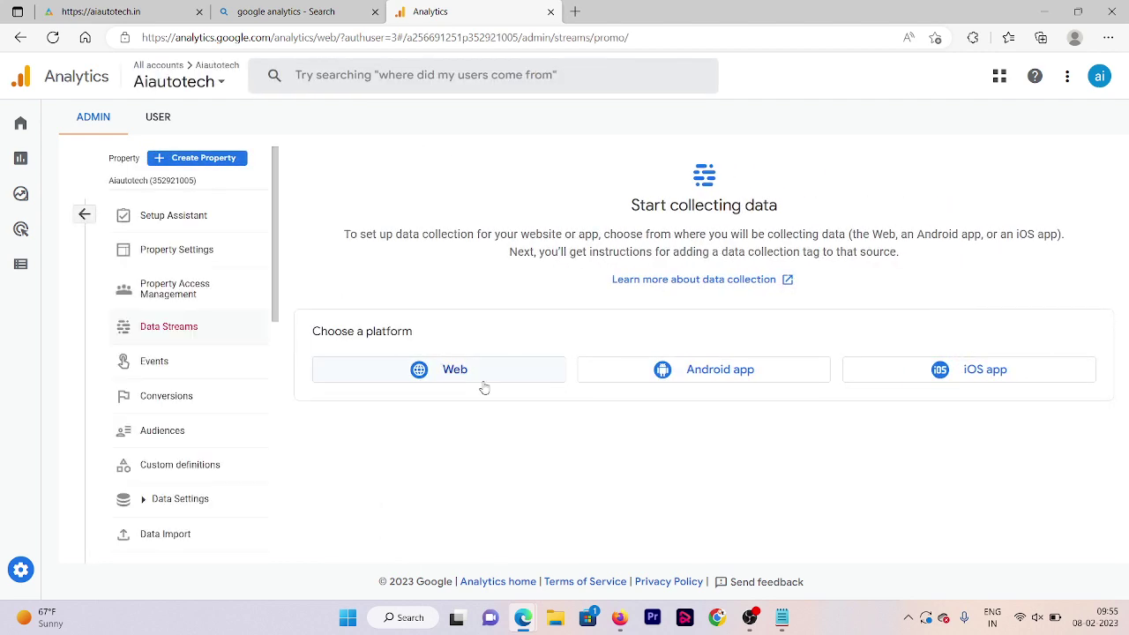
click(484, 388)
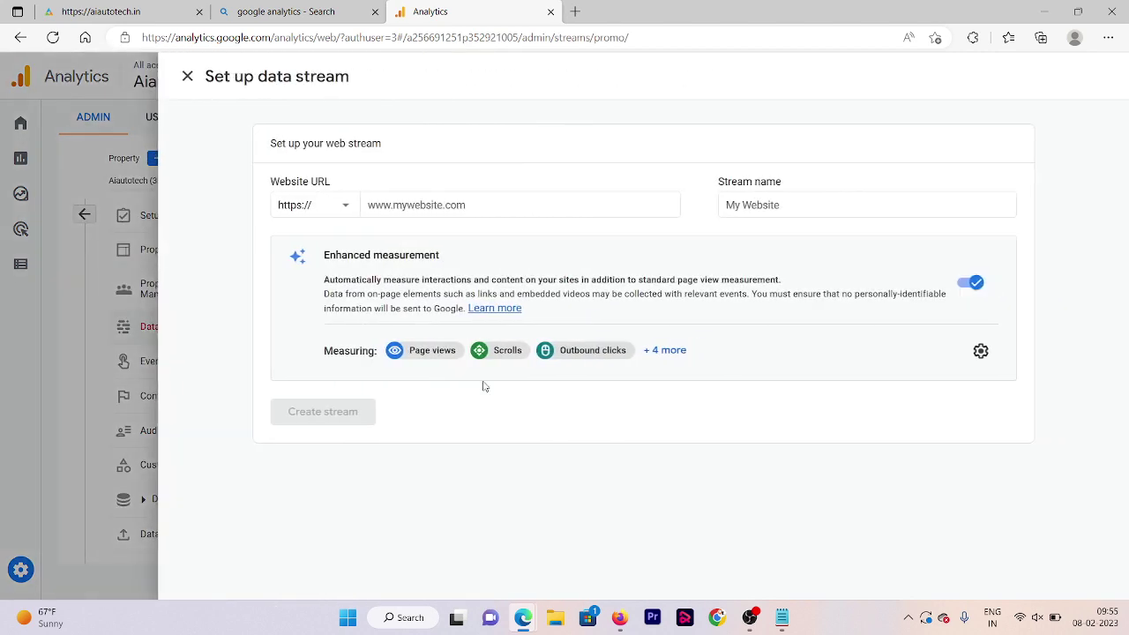
click(464, 205)
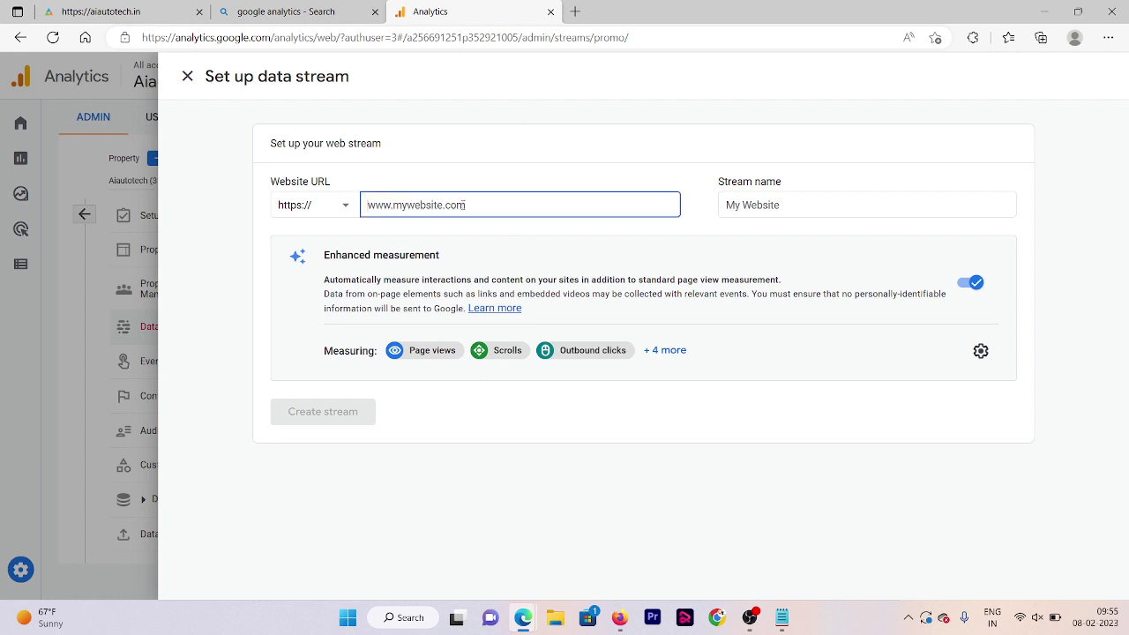
text(aiautotech.in)
click(757, 204)
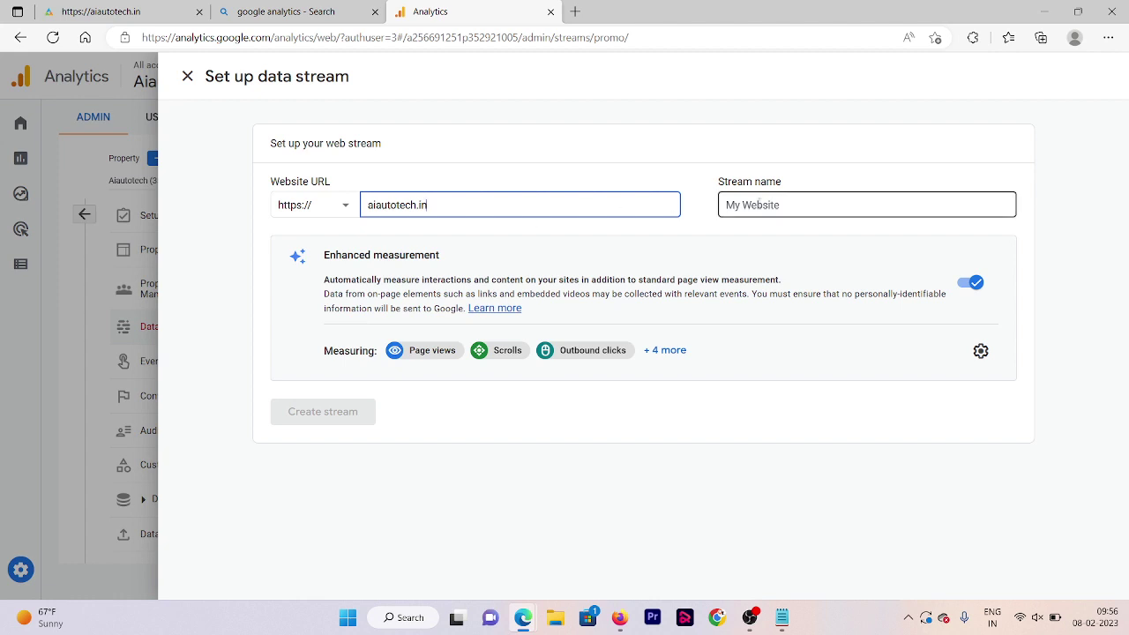
click(327, 203)
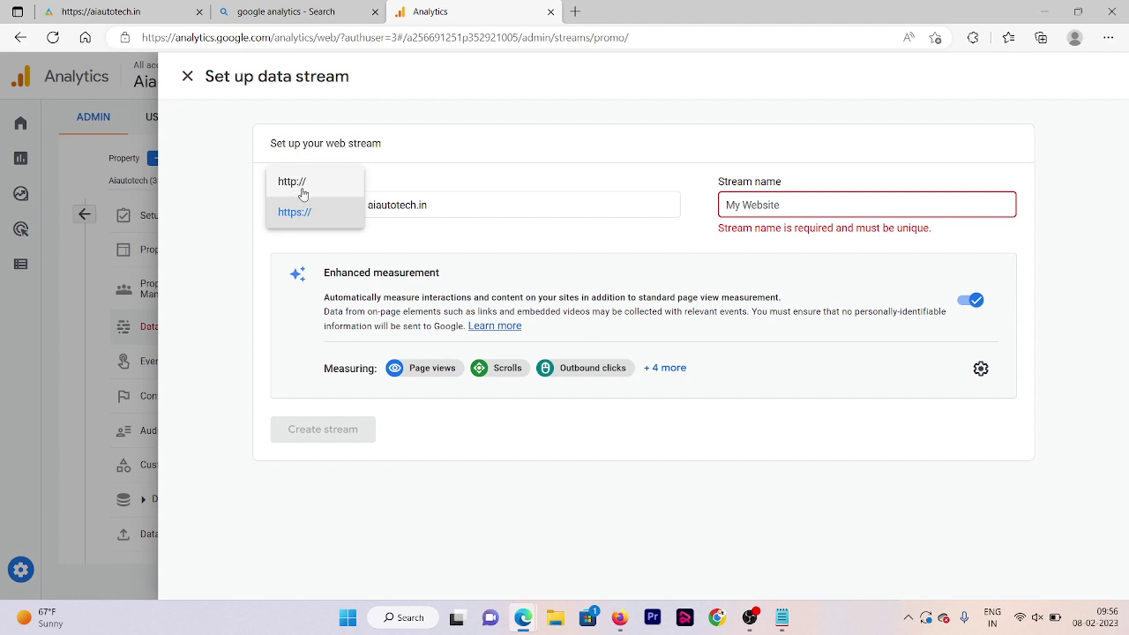
click(762, 205)
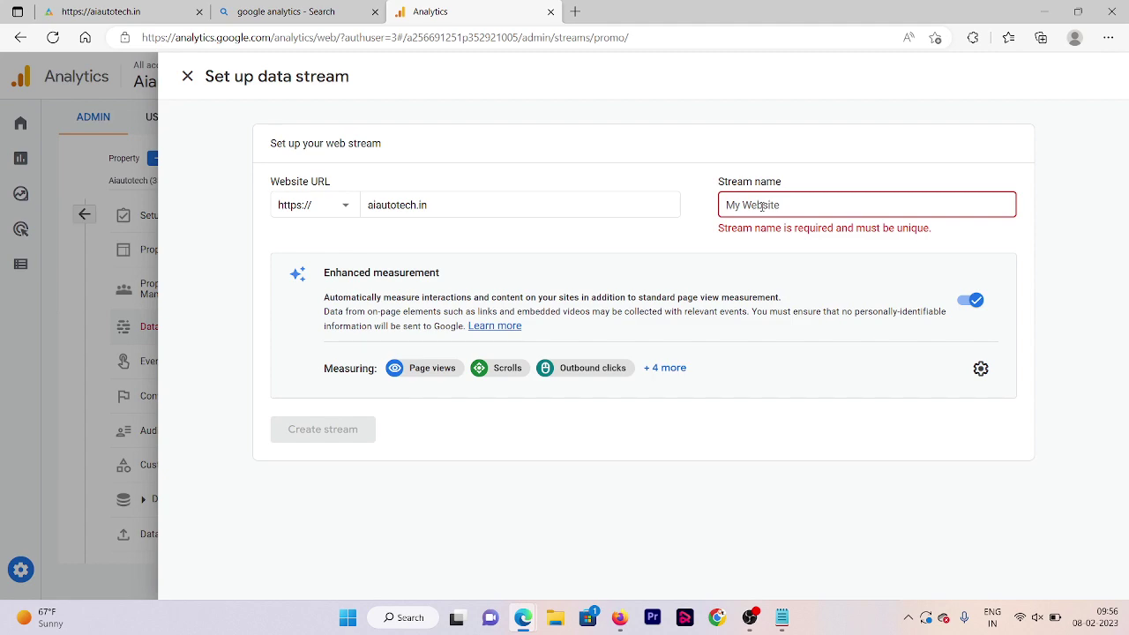
text(Aiautotech)
click(345, 424)
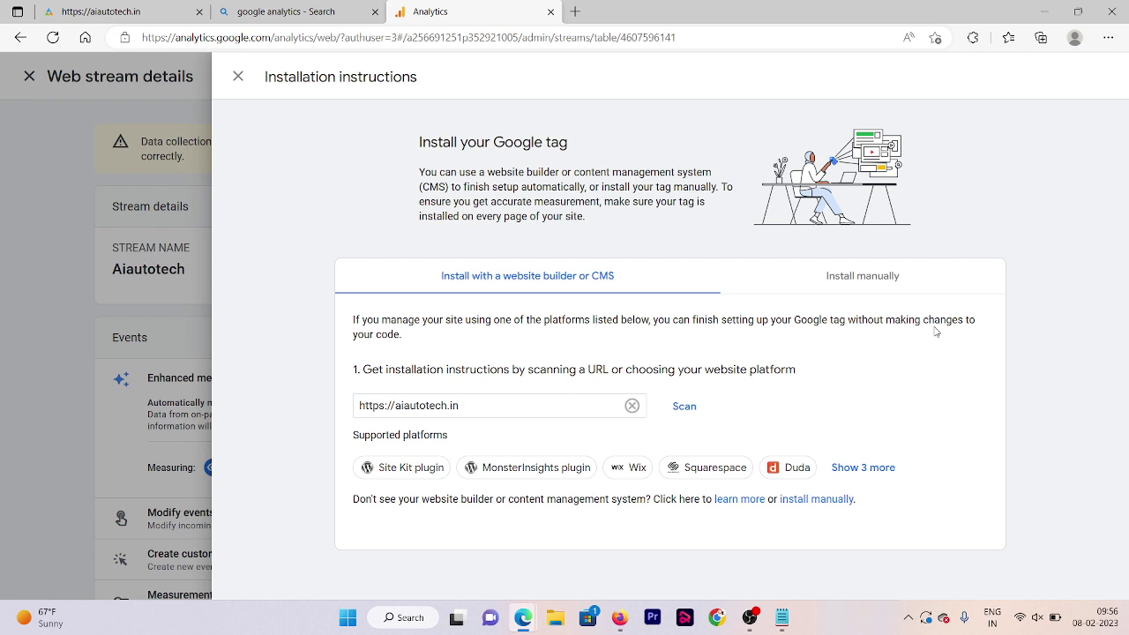
Copy the manual-install Google tag snippet and switch to the aiautotech.in tab
click(861, 281)
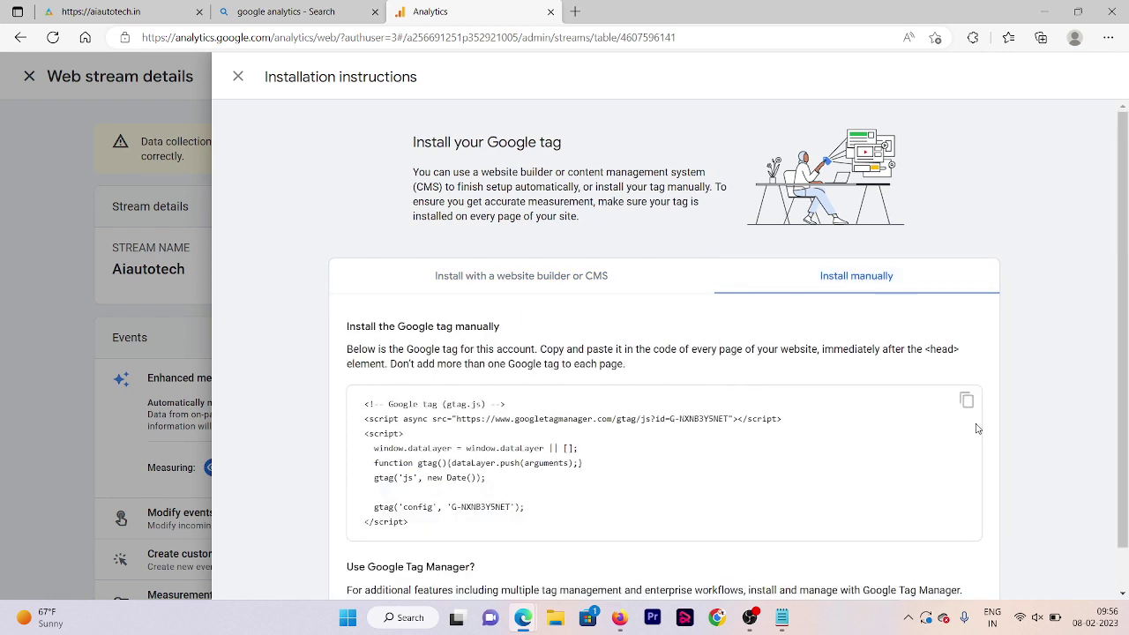
click(966, 404)
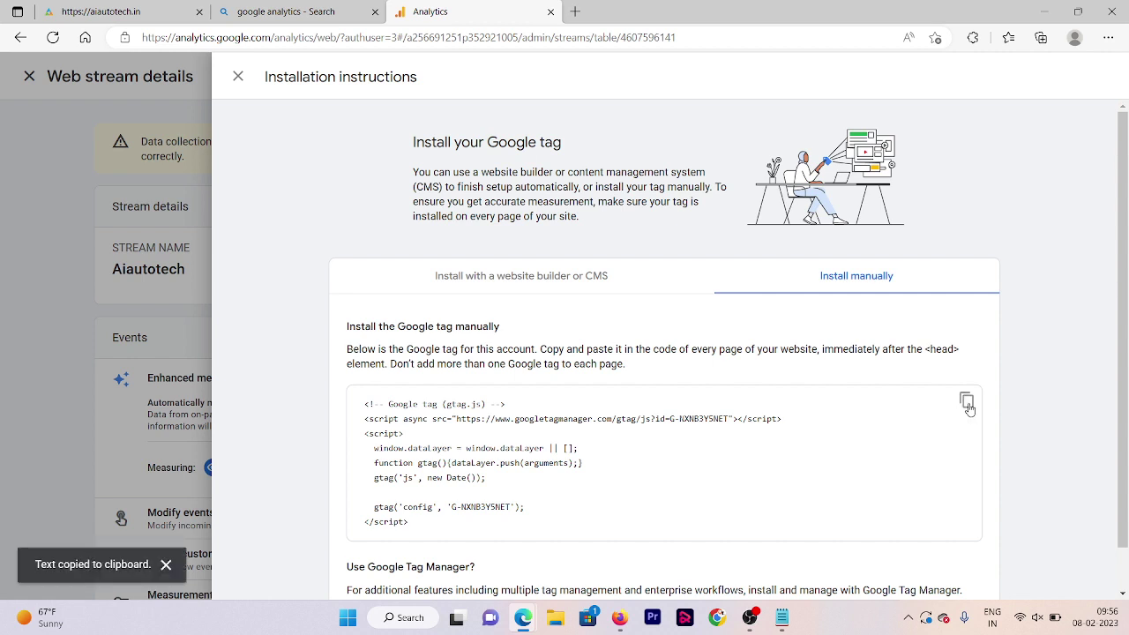
click(122, 9)
Load the WordPress dashboard at aiautotech.in/wp-admin
click(331, 42)
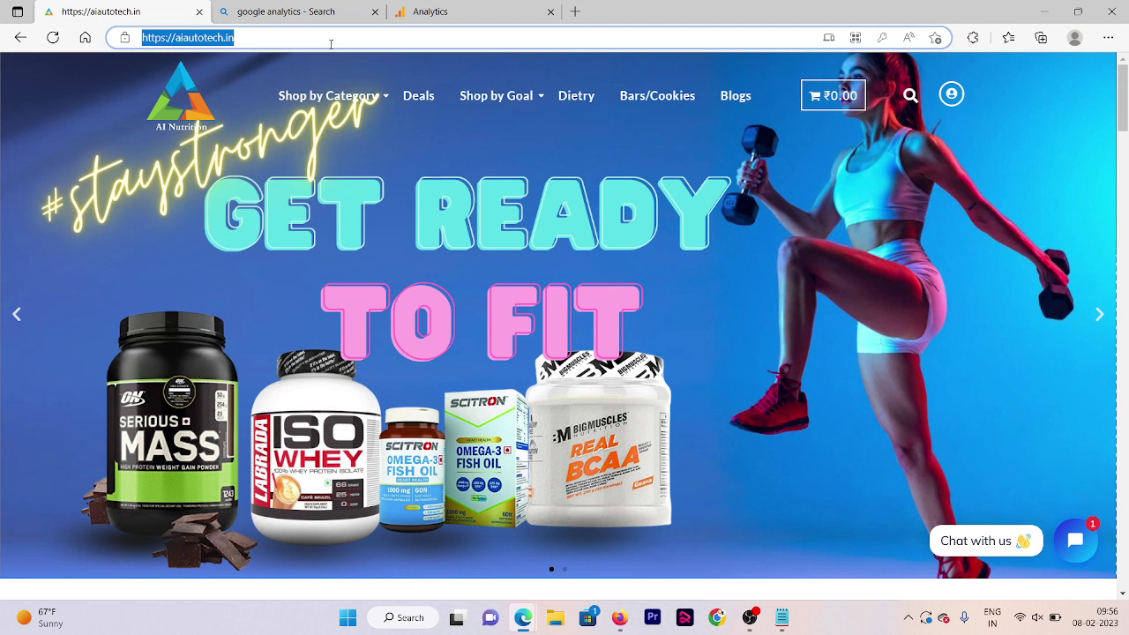
click(330, 42)
text(/wp)
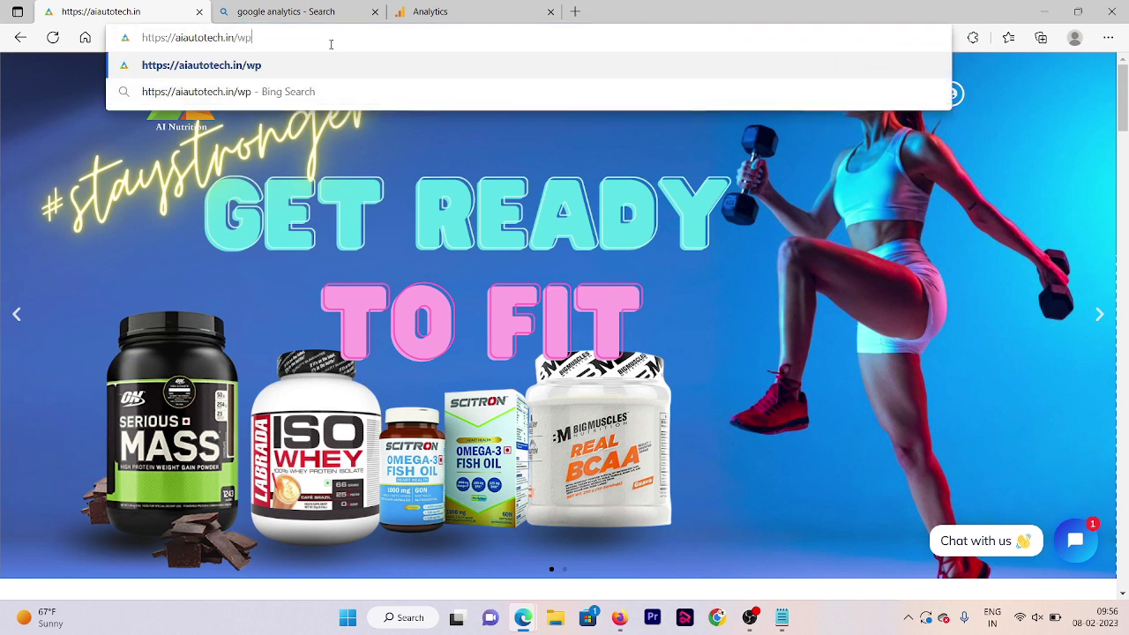
text(-ad)
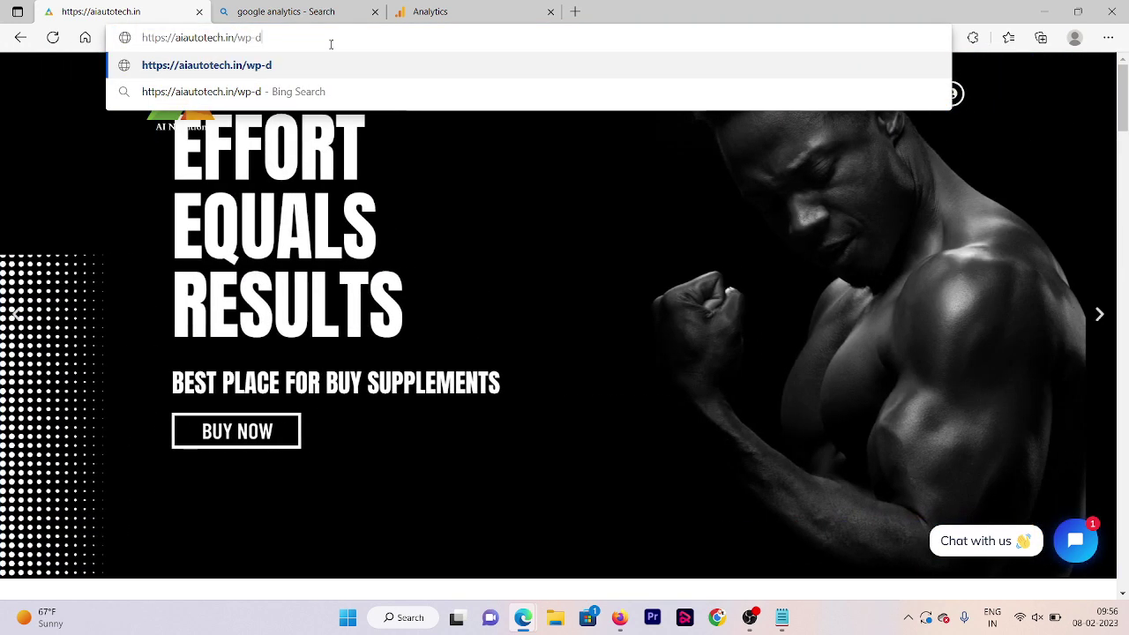
key(BackSpace)
text(admin)
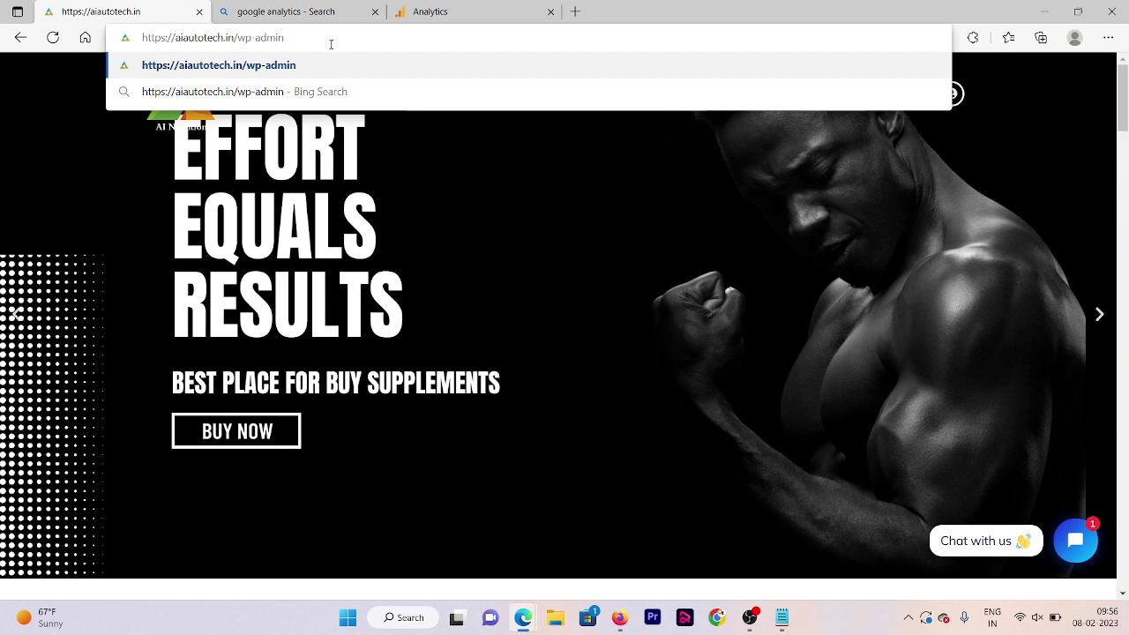
key(Return)
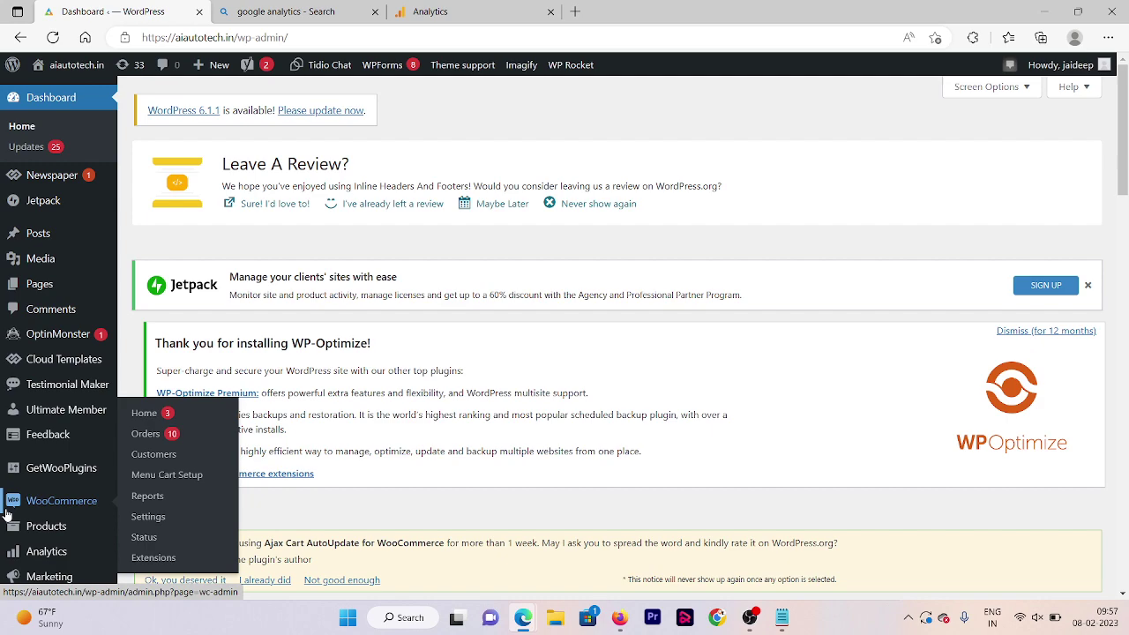
Save the WP Headers and Footers settings, then return to the Analytics tab
scroll(7, 514, down, 1)
scroll(7, 514, down, 5)
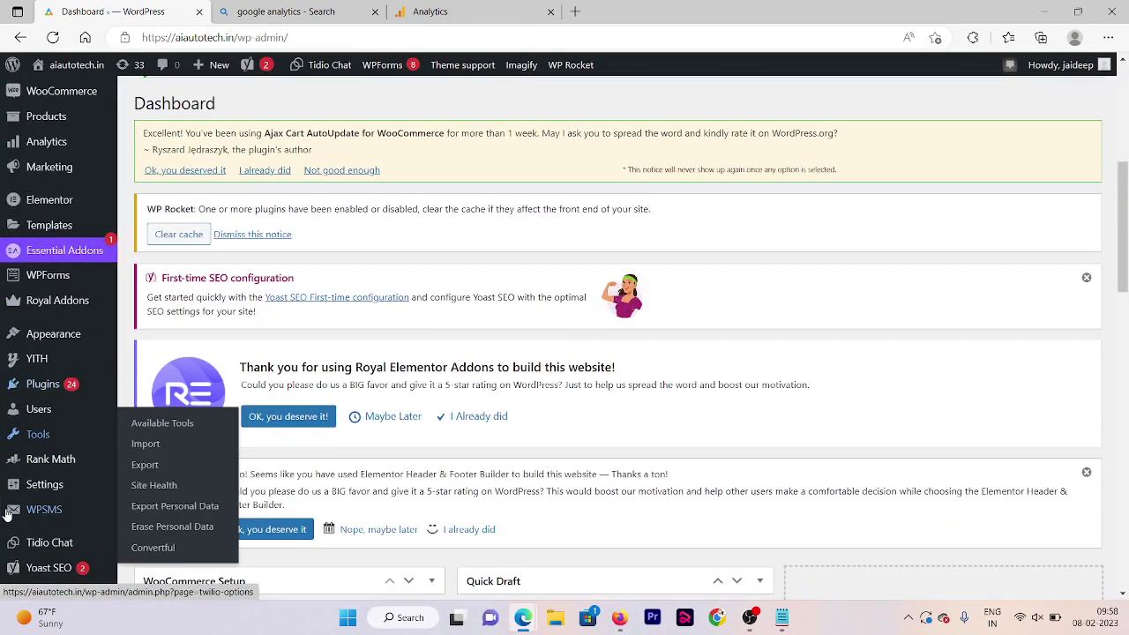
mouse_move(53, 483)
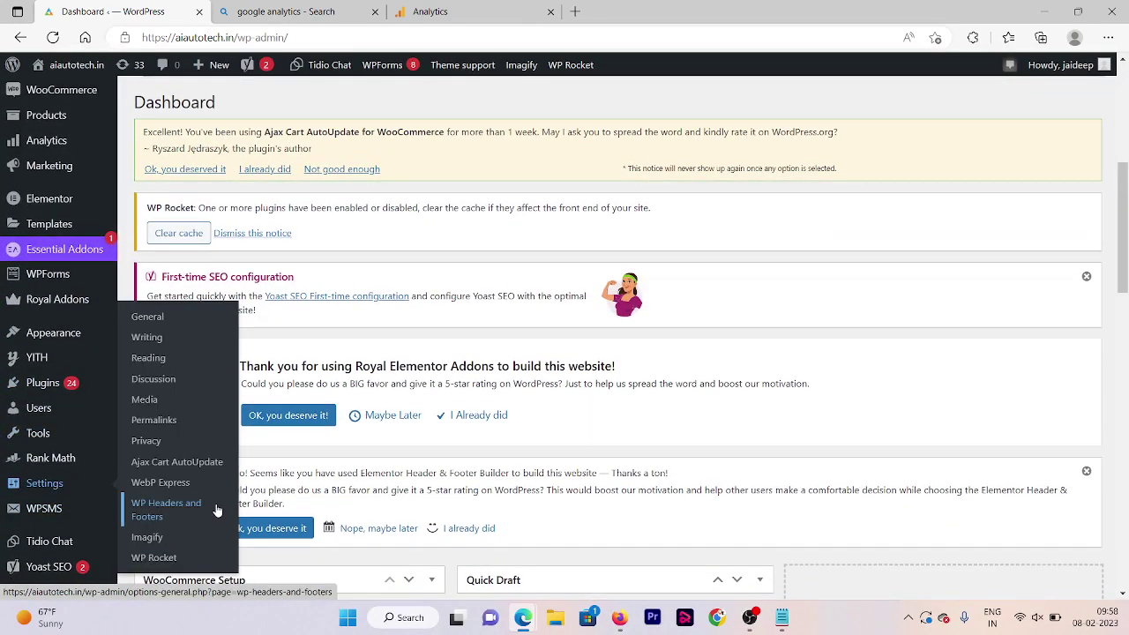
click(217, 510)
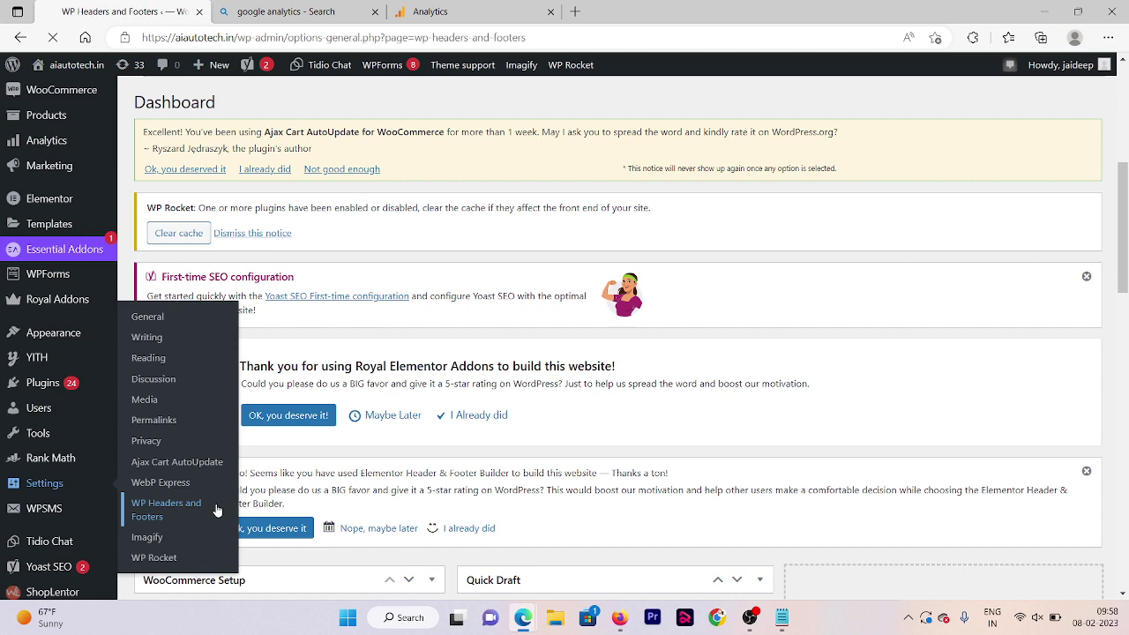
scroll(1124, 344, down, 7)
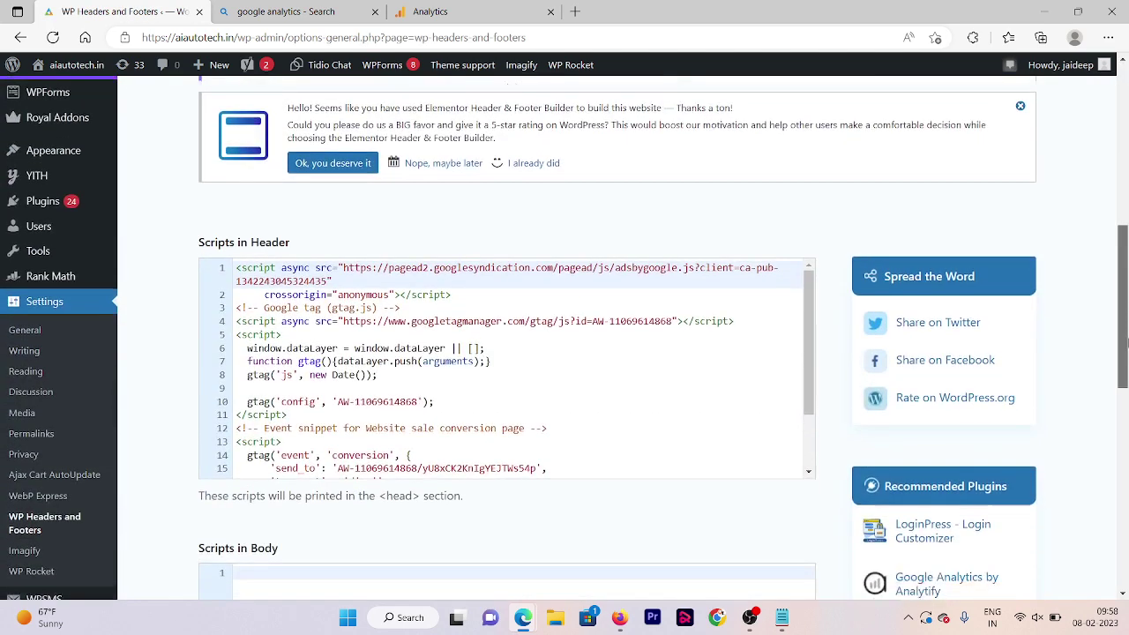
scroll(812, 256, down, 2)
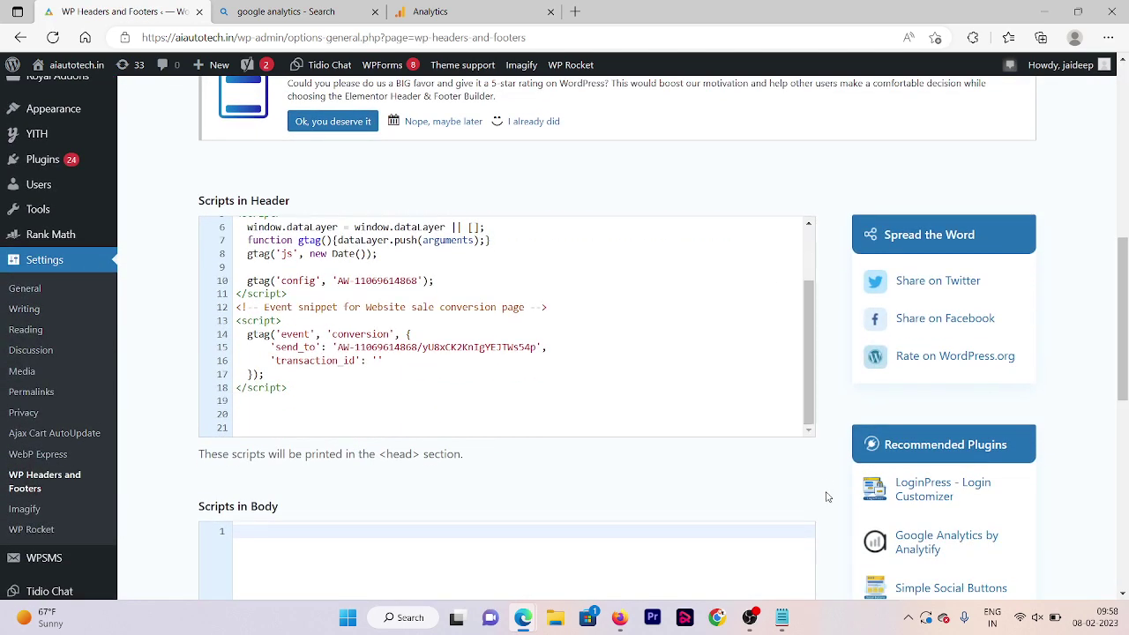
scroll(1068, 265, up, 10)
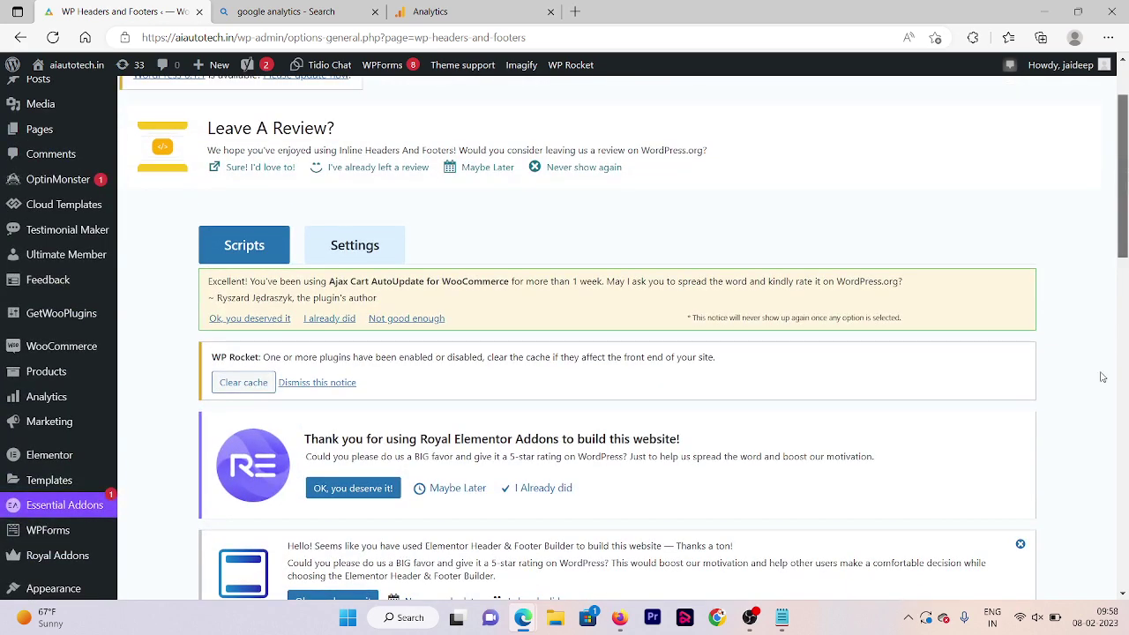
scroll(1102, 378, down, 15)
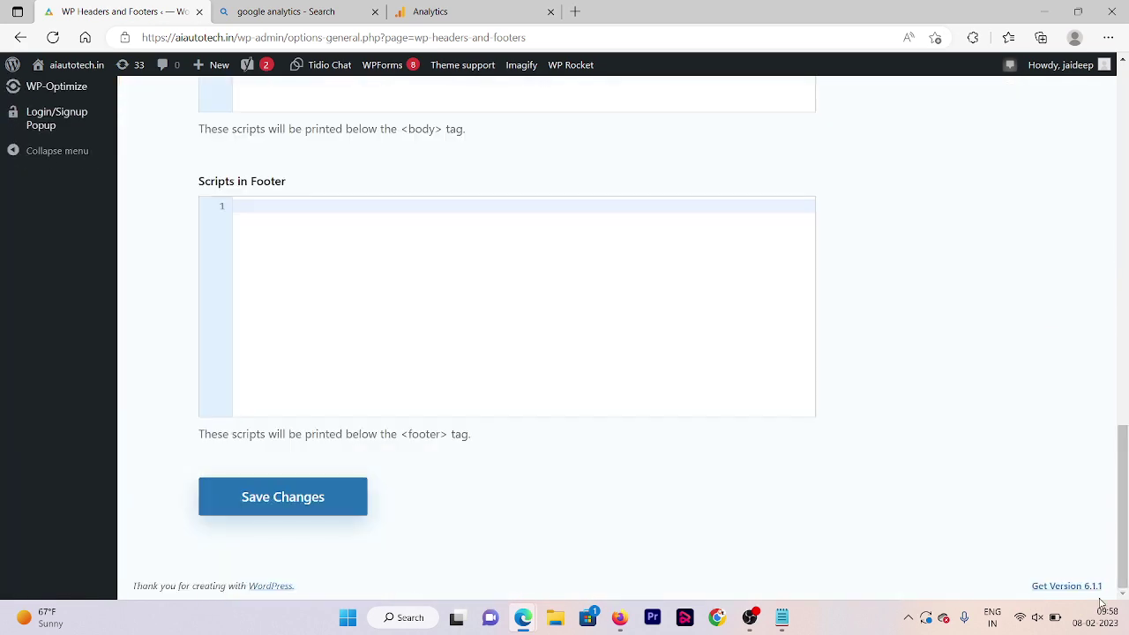
click(208, 510)
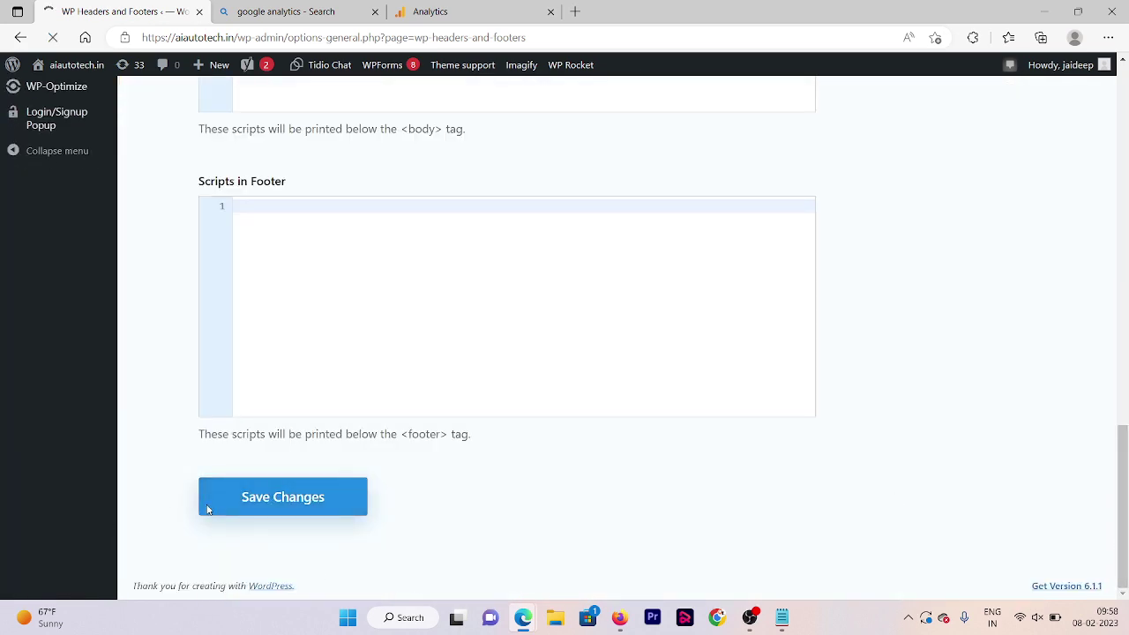
click(477, 9)
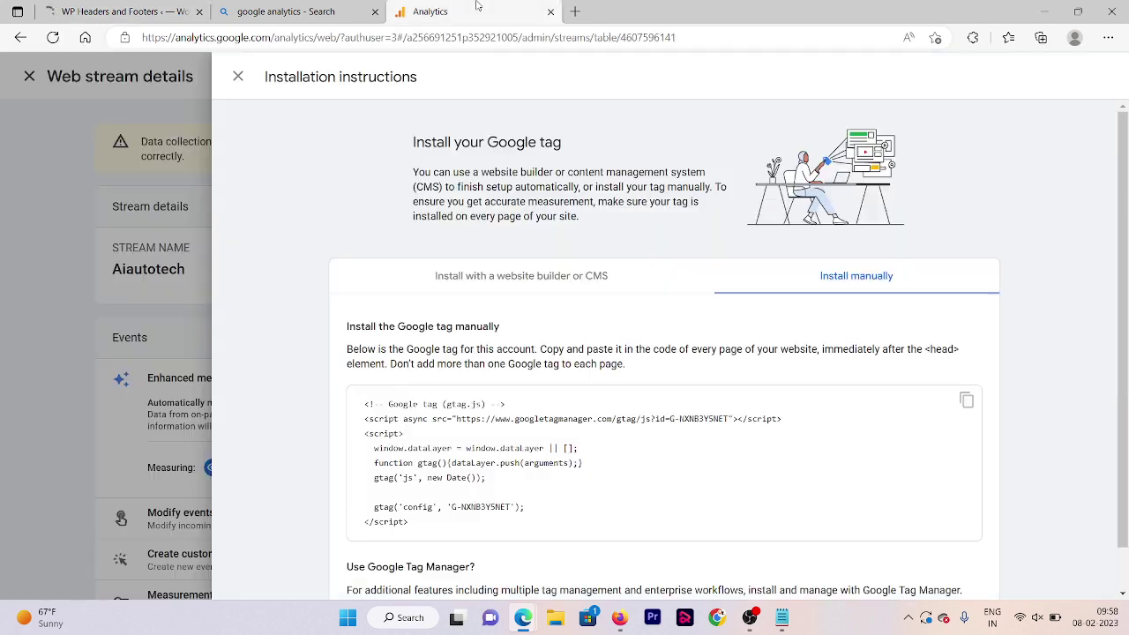
Dismiss the installation instructions and reload to see the Aiautotech stream in Data Streams
click(246, 75)
click(53, 39)
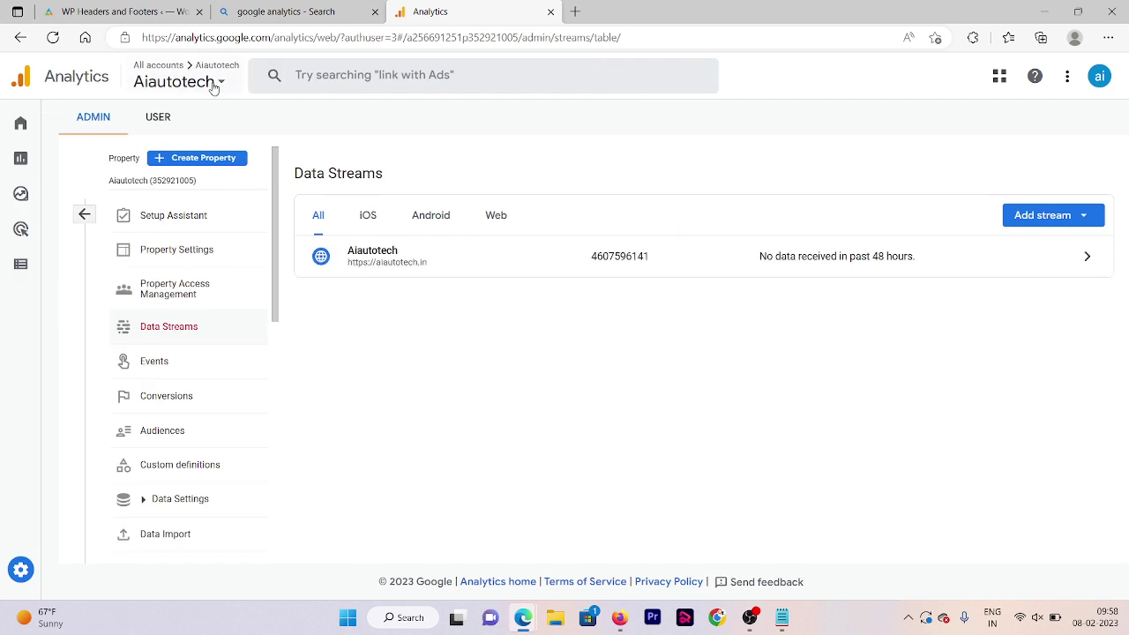
Check the account and property picker, then open the Aiautotech Home report
click(214, 82)
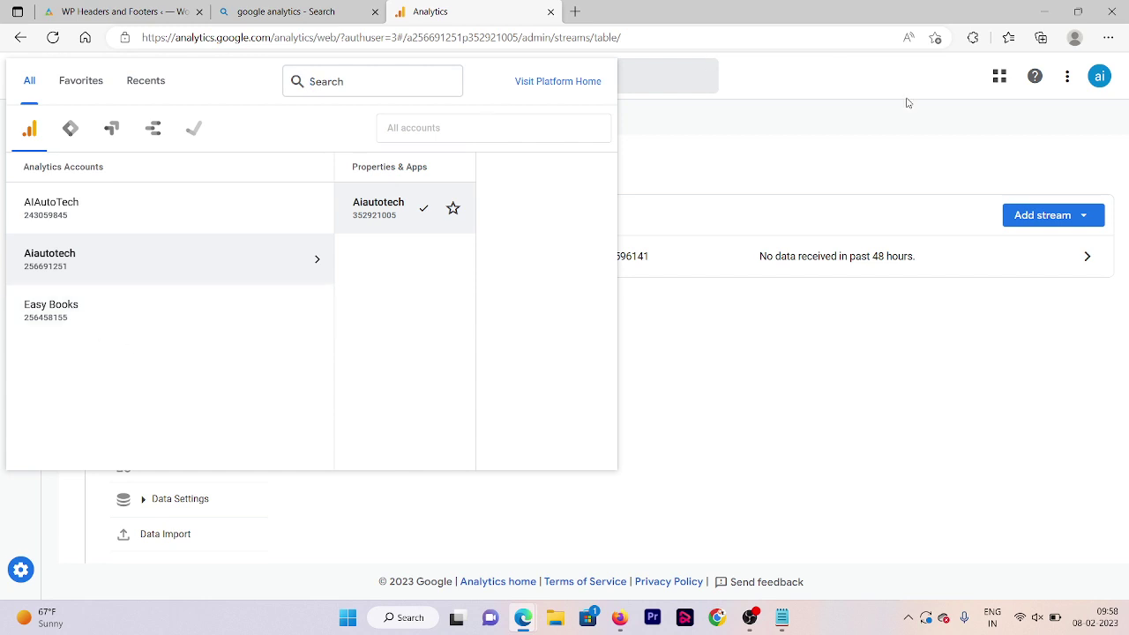
click(846, 141)
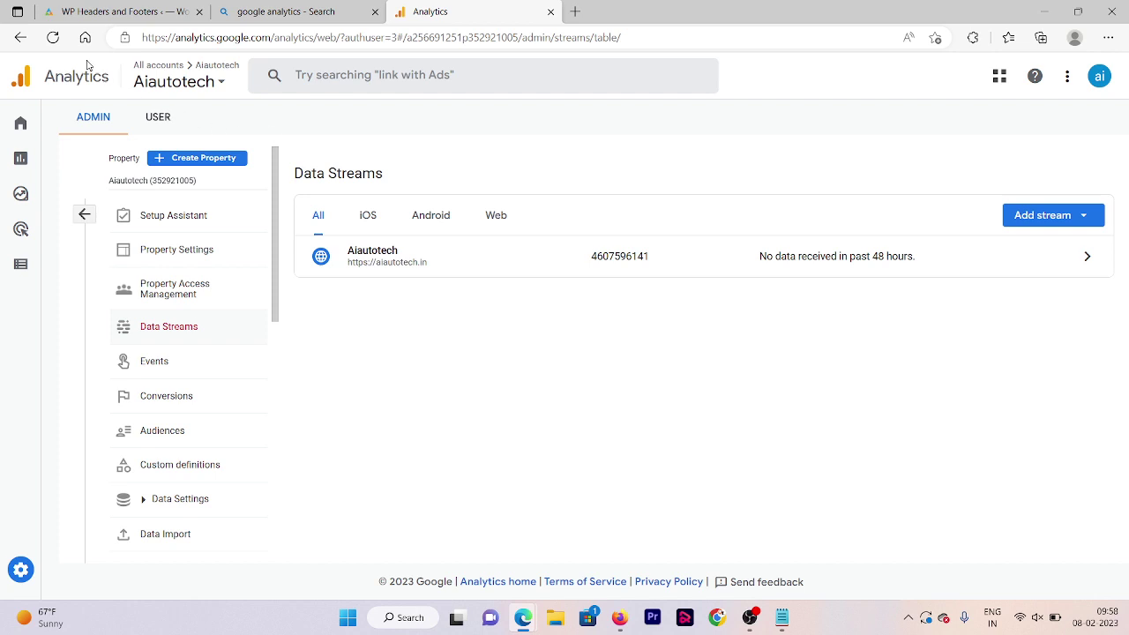
click(21, 125)
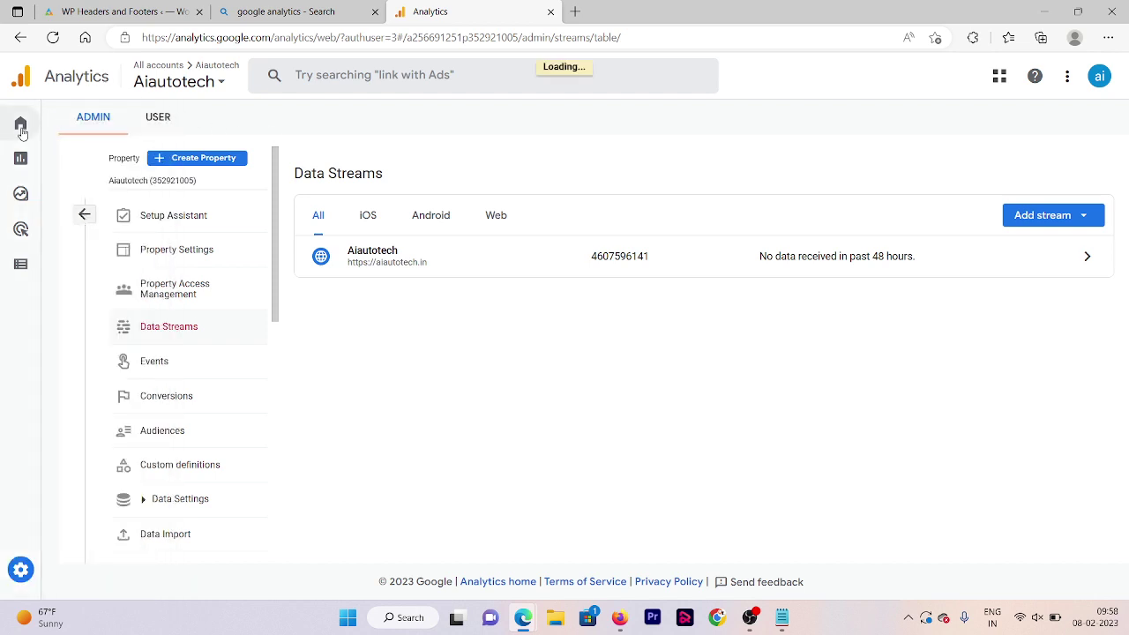